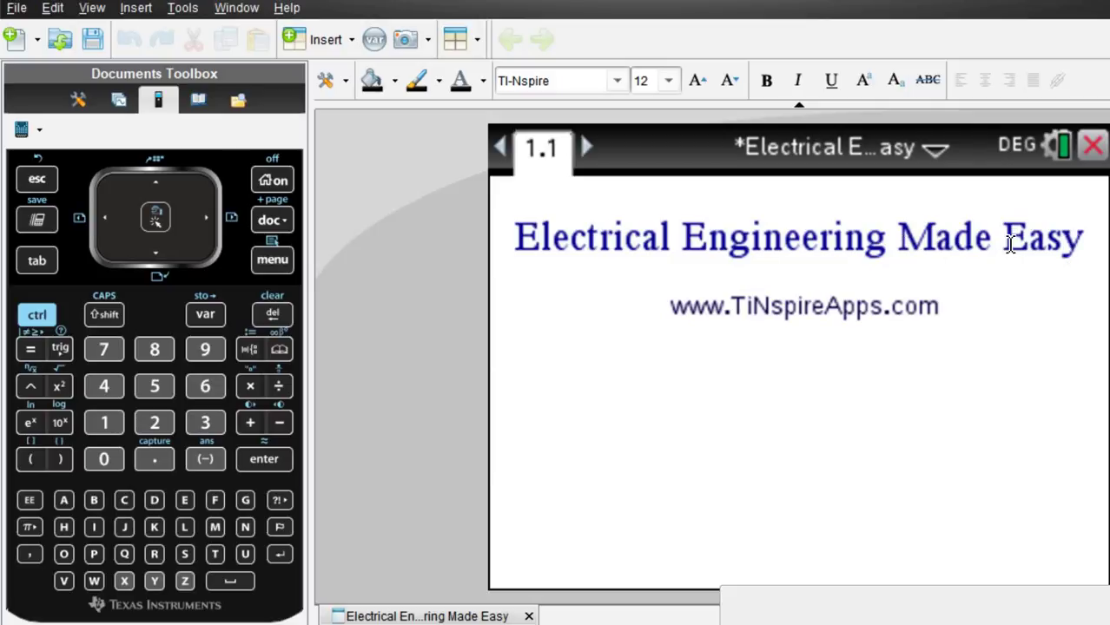
Open the Electrical Engineering Made Easy topic menu and view the Electricity formulas
left_click(910, 251)
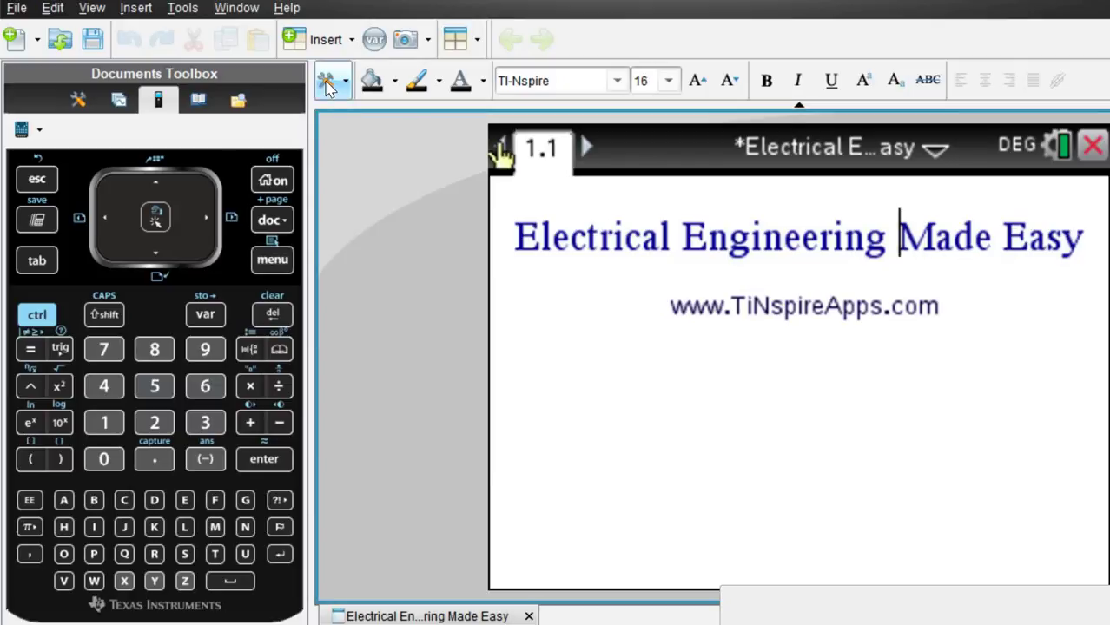
left_click(328, 84)
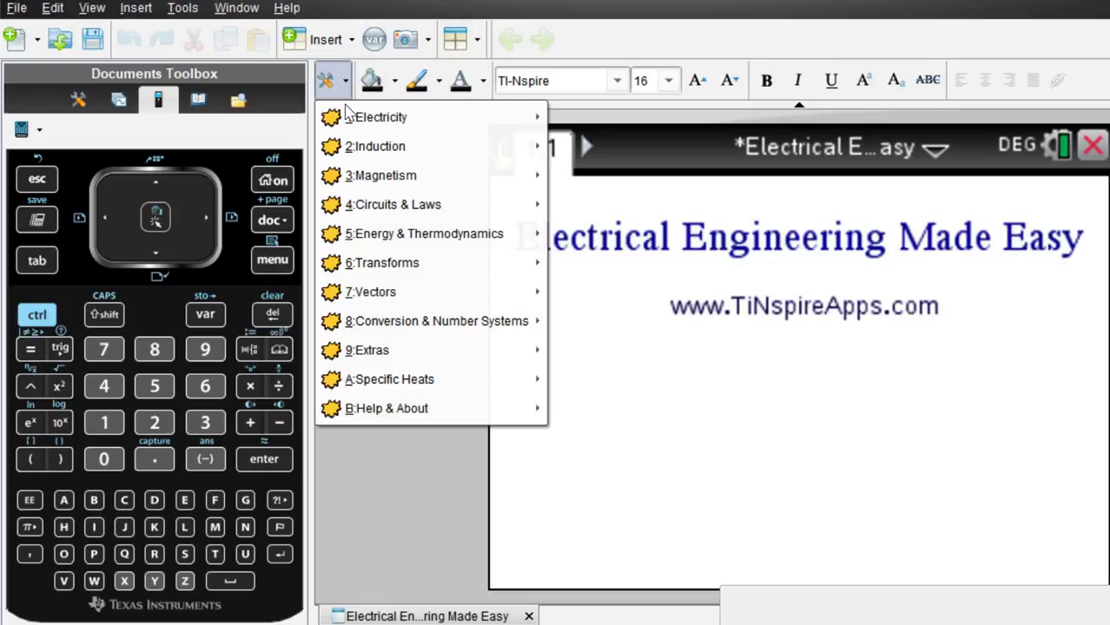
mouse_move(356, 120)
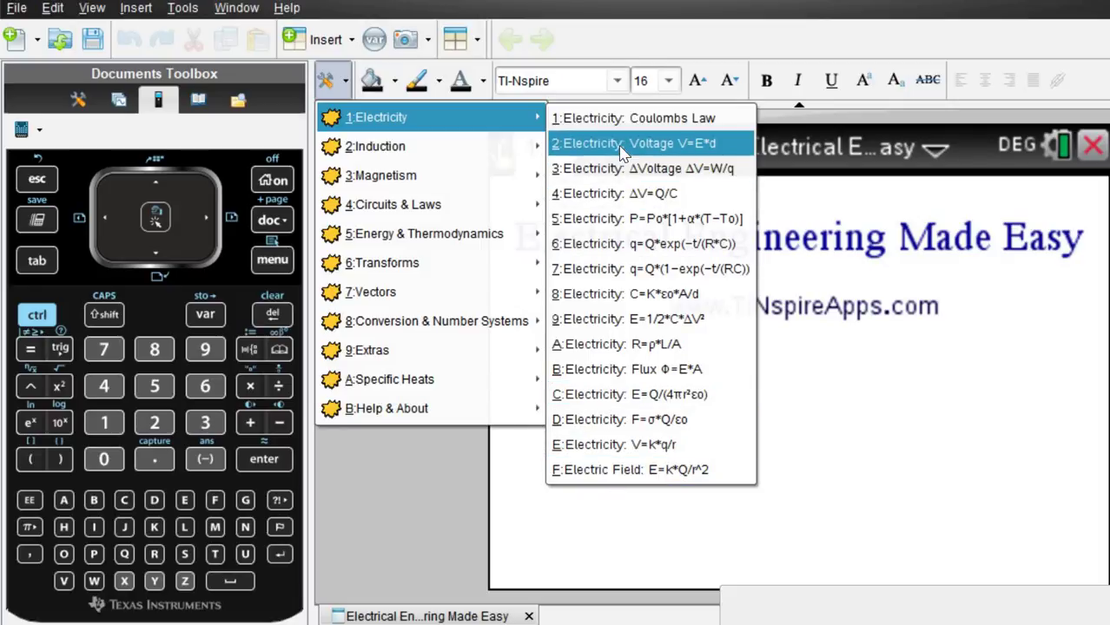
Browse the Induction and Magnetism formula lists
mouse_move(406, 153)
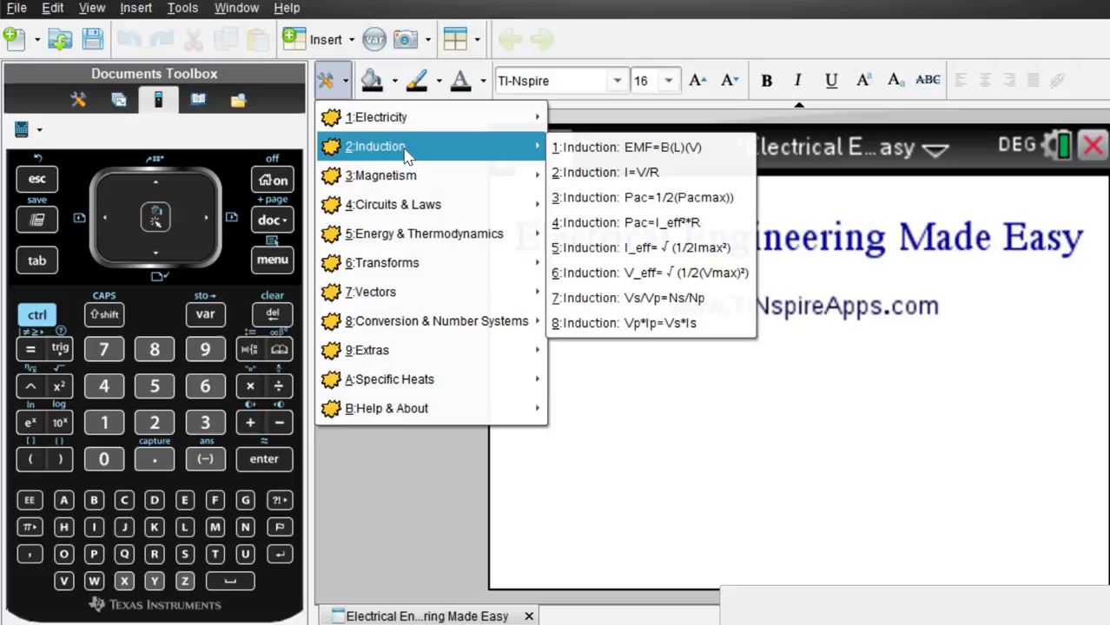
key("Down")
key("Down")
key("Down")
key("Down")
key("Down")
key("Down")
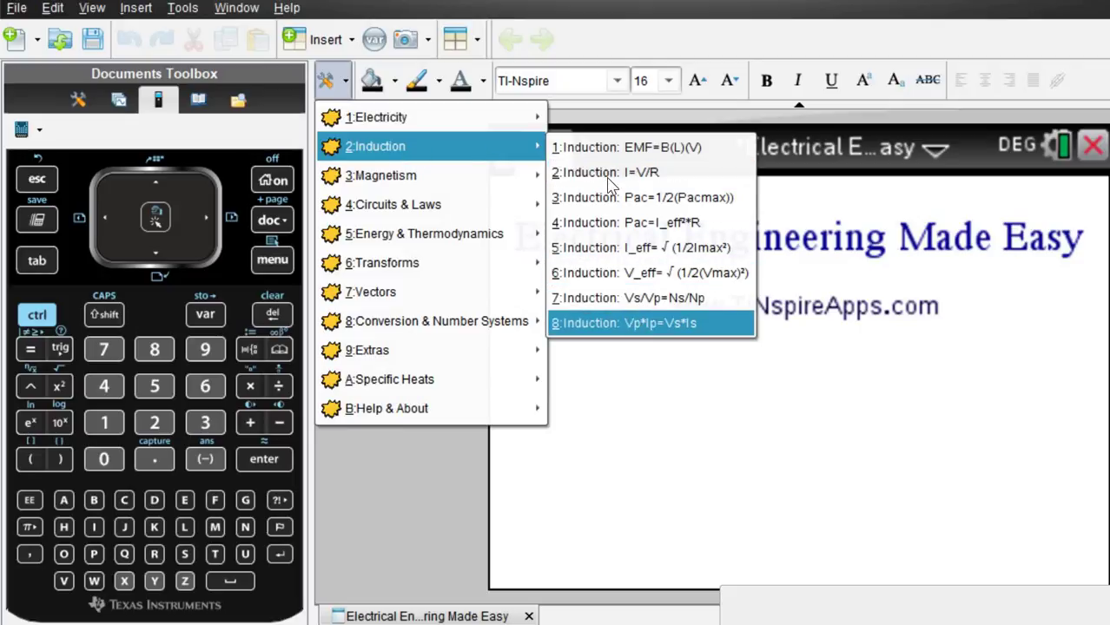
mouse_move(444, 191)
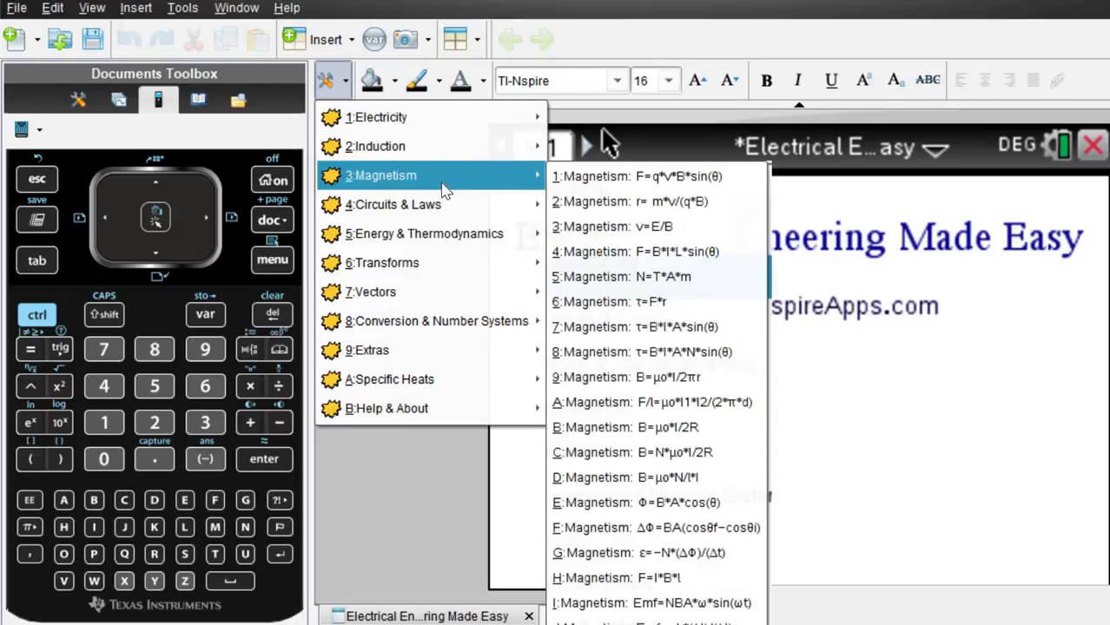
key("Right")
key("Down")
key("Down")
key("Down")
key("Down")
key("Down")
key("Down")
key("Down")
key("Down")
key("Down")
key("Down")
key("Down")
key("Down")
key("Down")
key("Down")
key("Down")
key("Down")
key("Down")
key("Up")
key("Up")
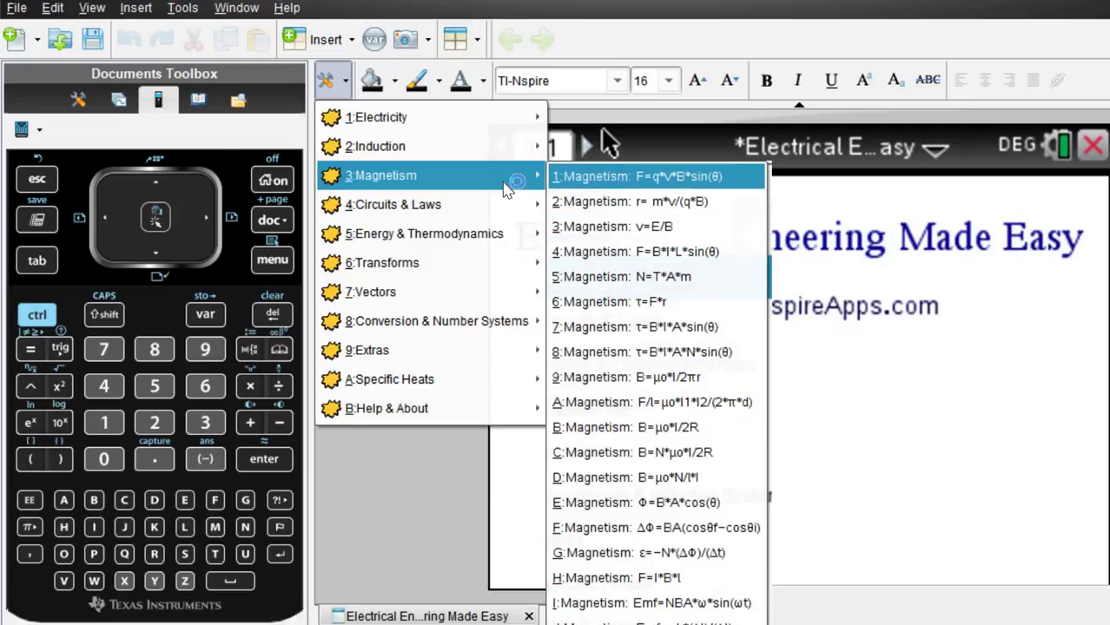
mouse_move(413, 209)
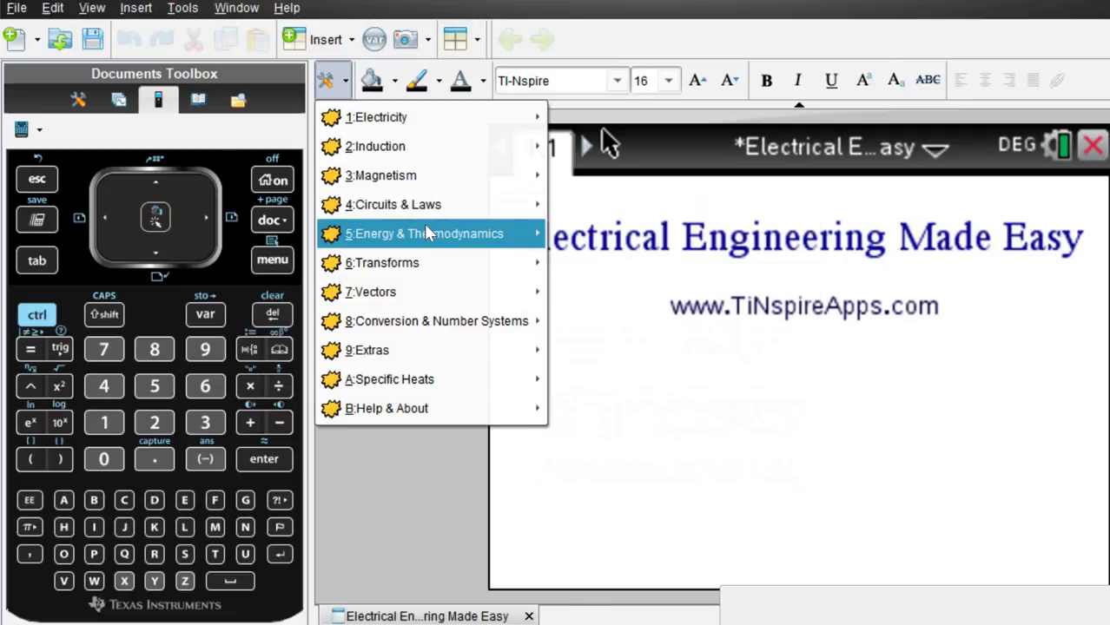
mouse_move(427, 230)
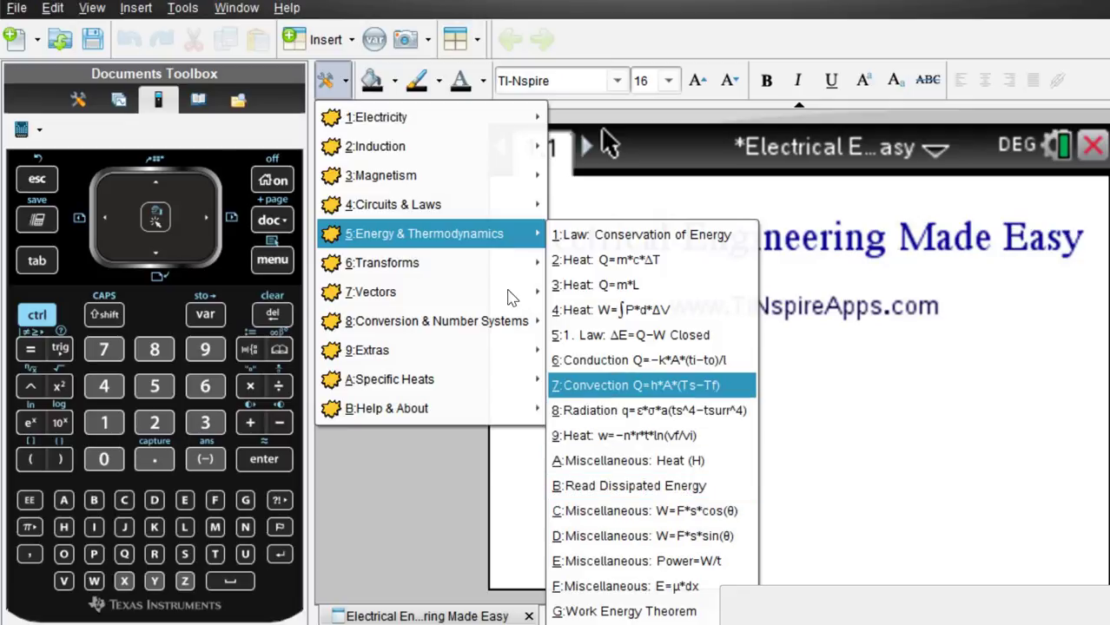
mouse_move(433, 274)
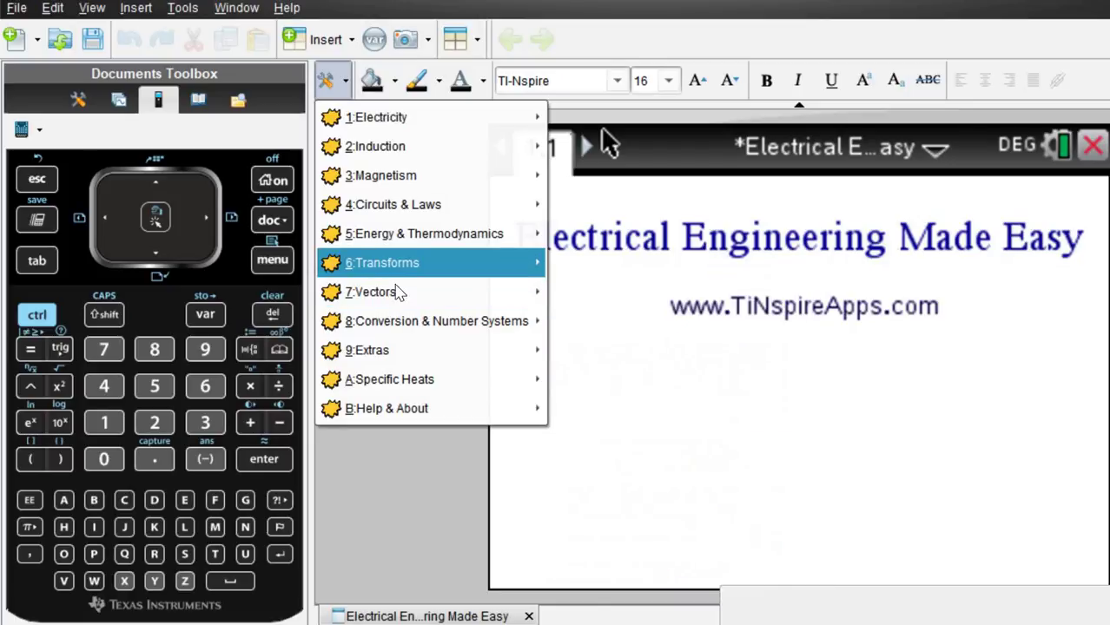
mouse_move(337, 292)
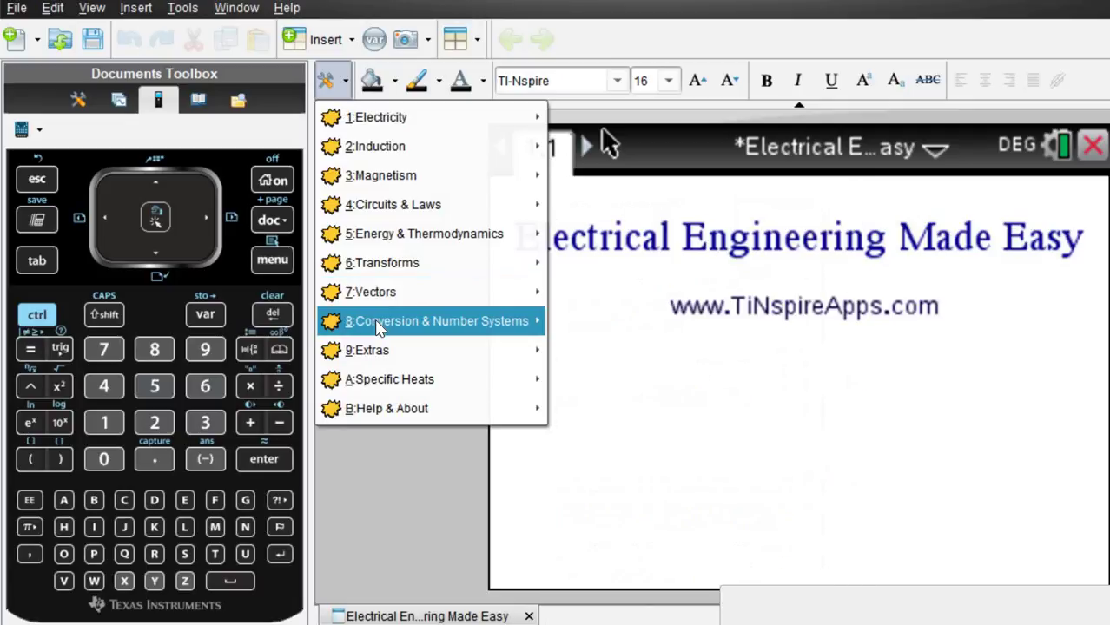
Browse Conversion & Number Systems, Extras and Specific Heats, then show the Electricity list
mouse_move(380, 327)
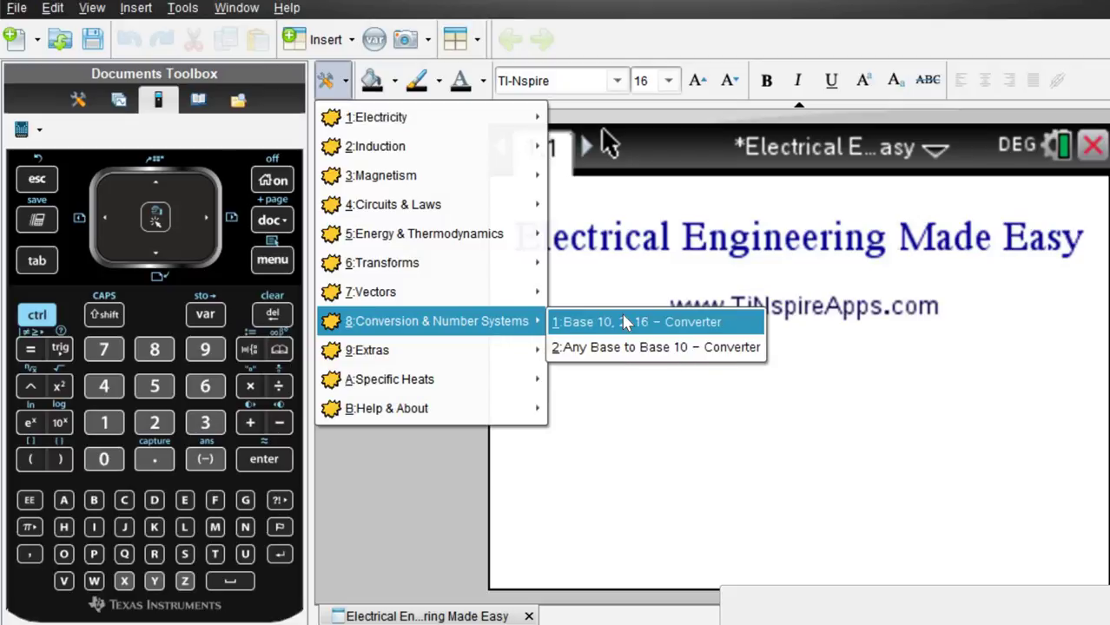
mouse_move(397, 348)
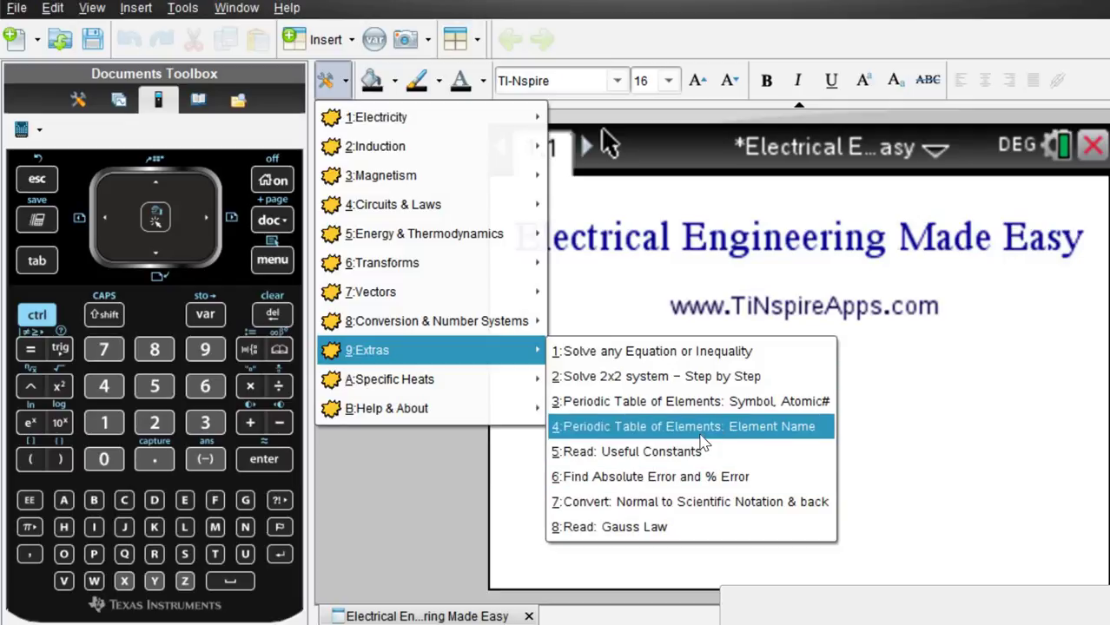
mouse_move(456, 379)
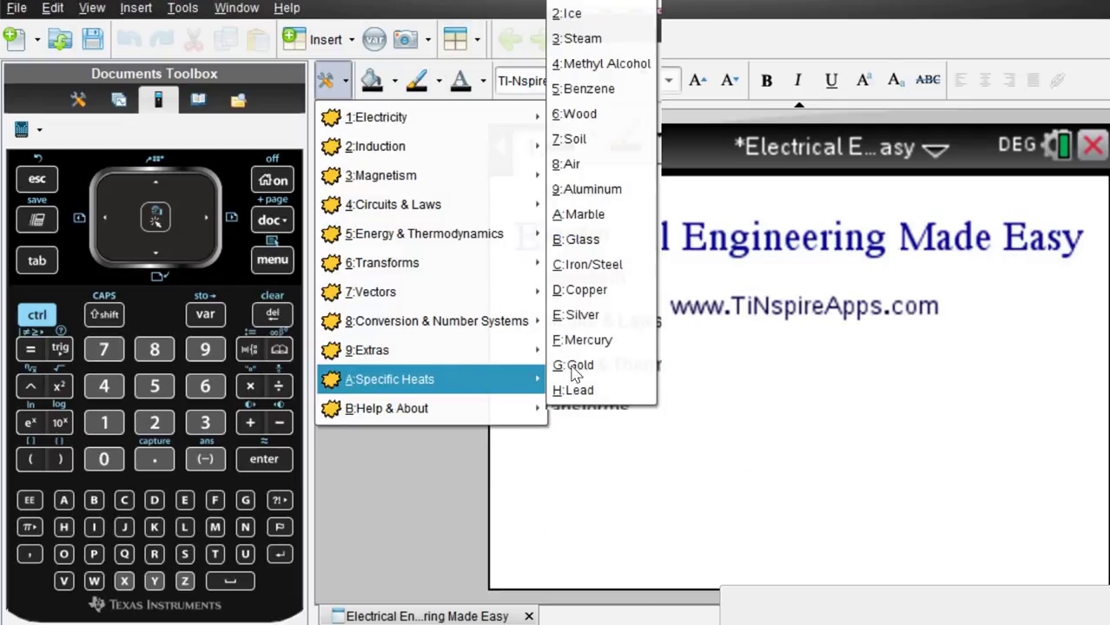
mouse_move(432, 356)
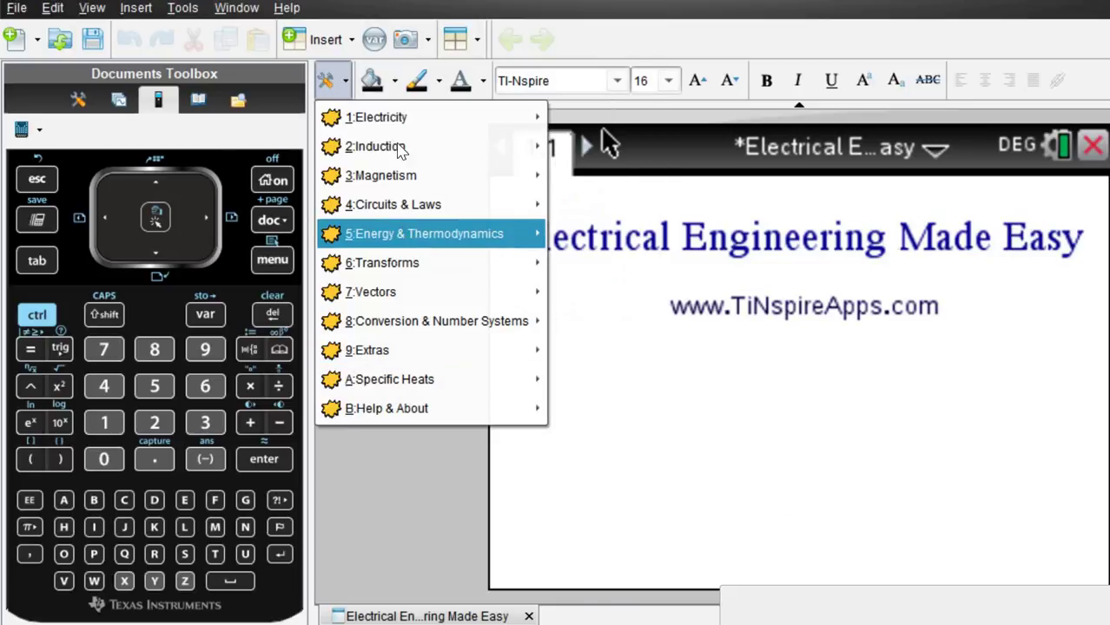
mouse_move(395, 128)
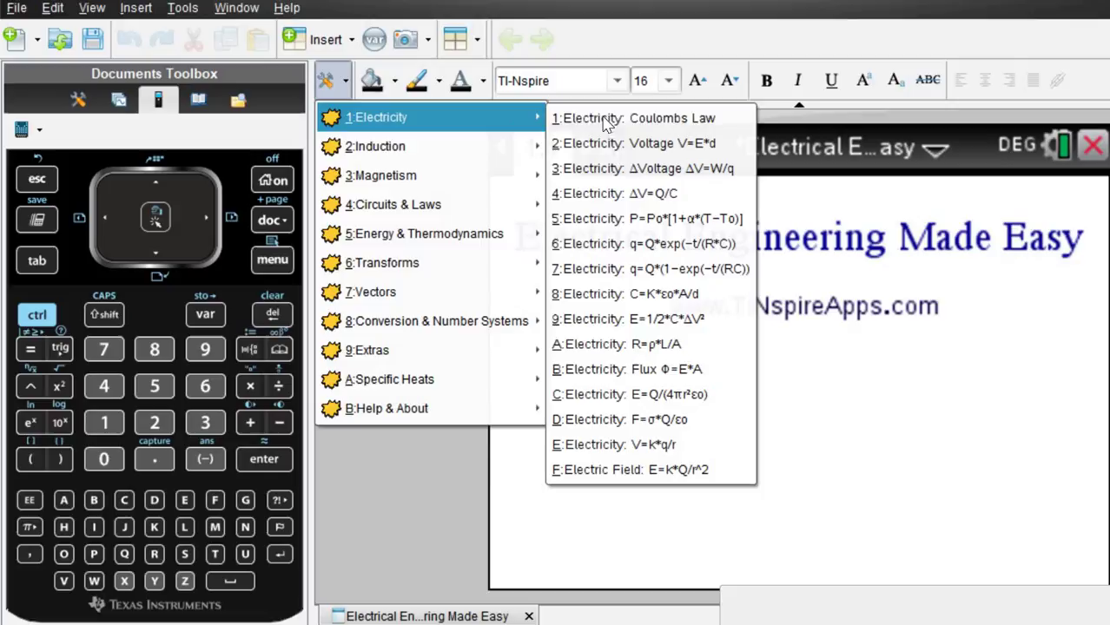
Insert the Coulombs Law solver and change k from 2 to 7, then 8, giving F=44.444
left_click(635, 128)
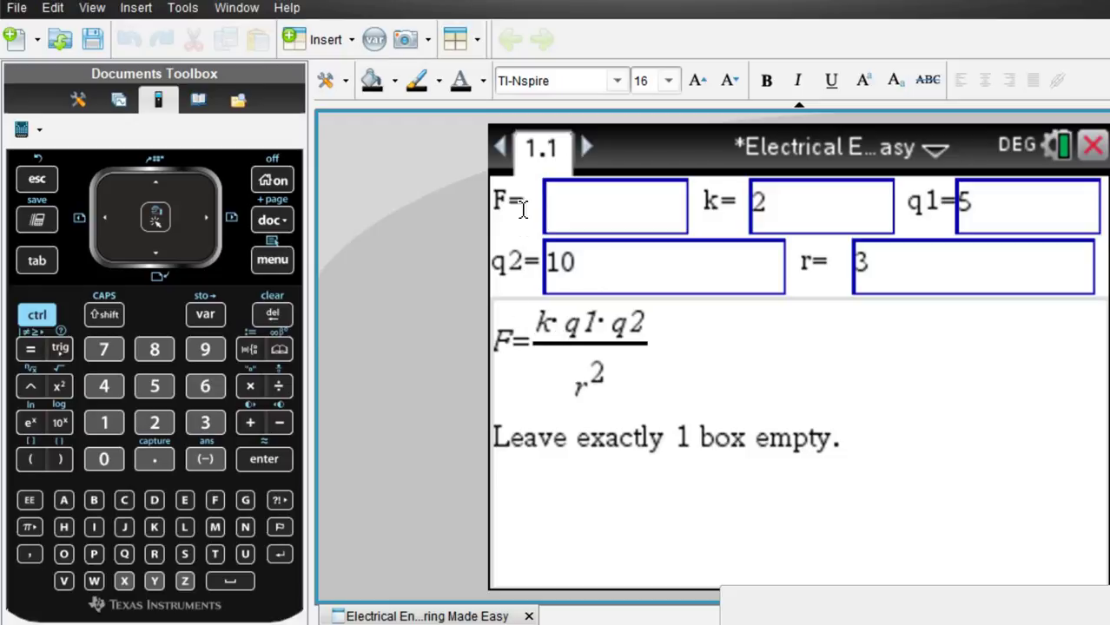
left_click(784, 205)
key("BackSpace")
type("7")
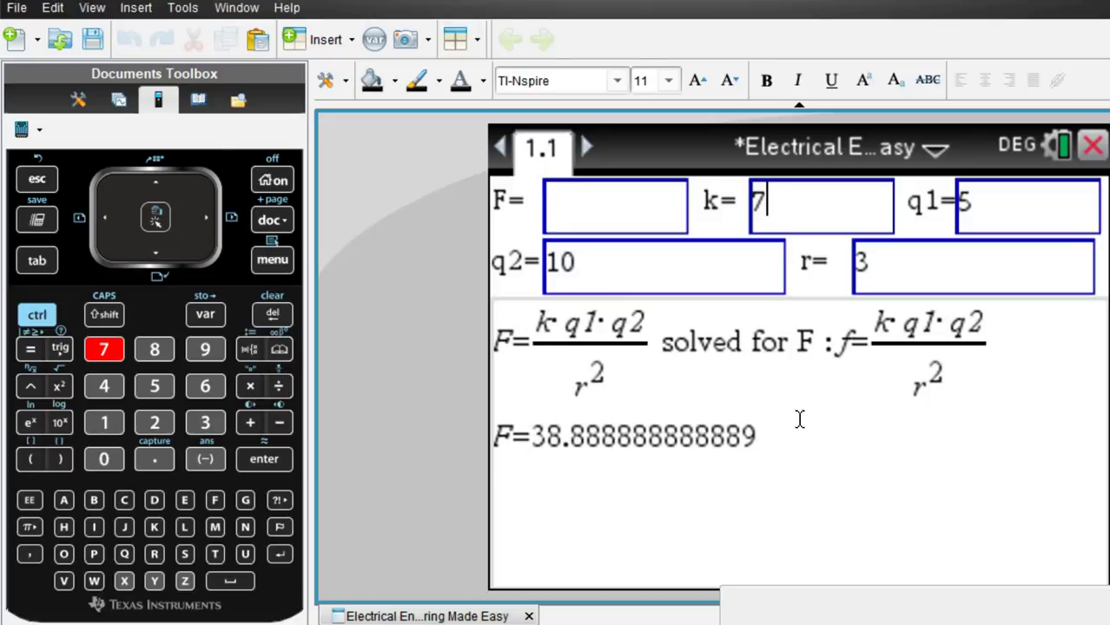
key("BackSpace")
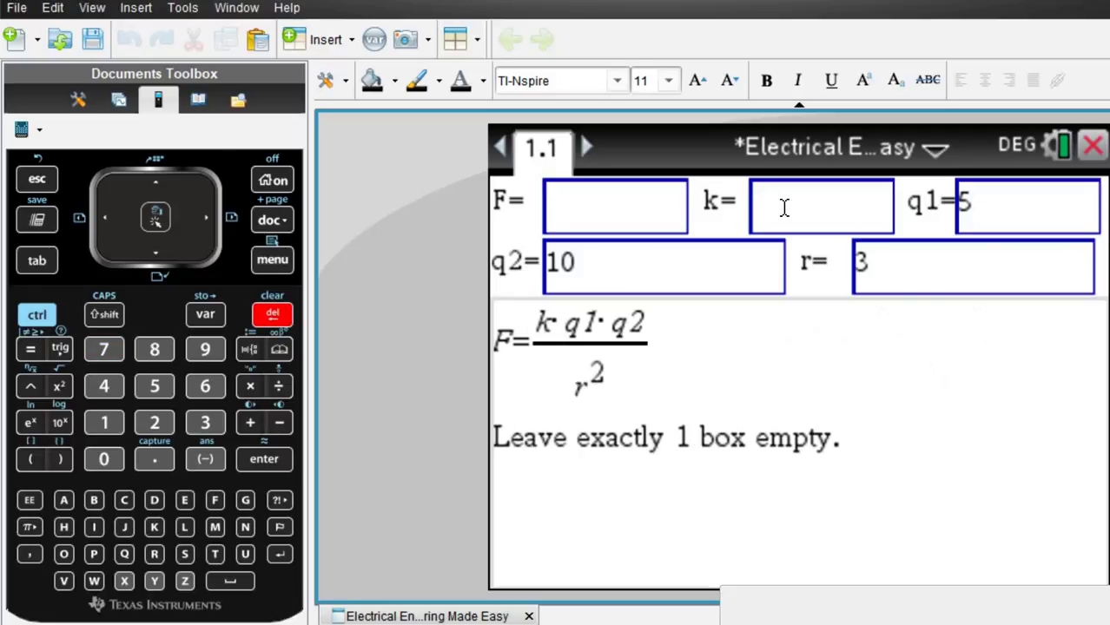
type("8")
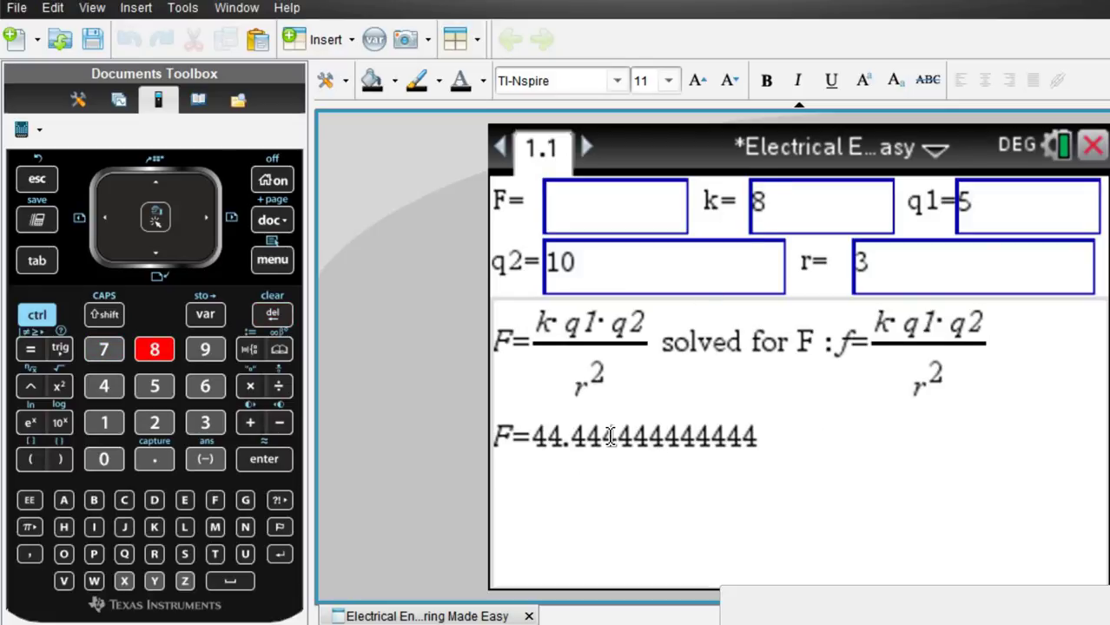
Load the Resistors in Parallel total current solver from Circuits & Laws
left_click(325, 84)
mouse_move(341, 122)
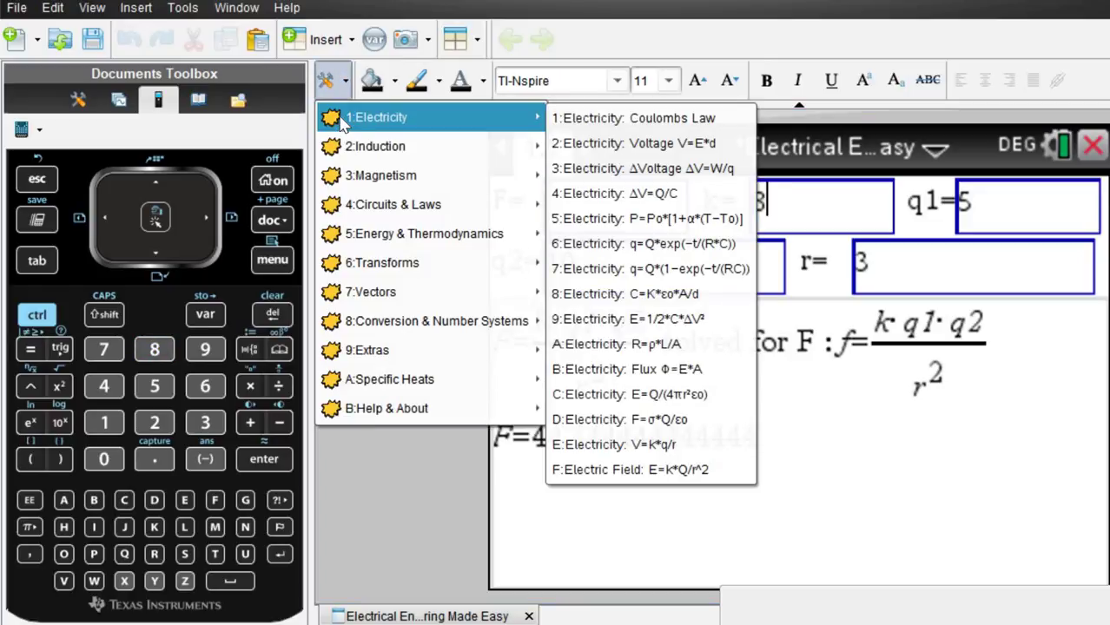
mouse_move(366, 178)
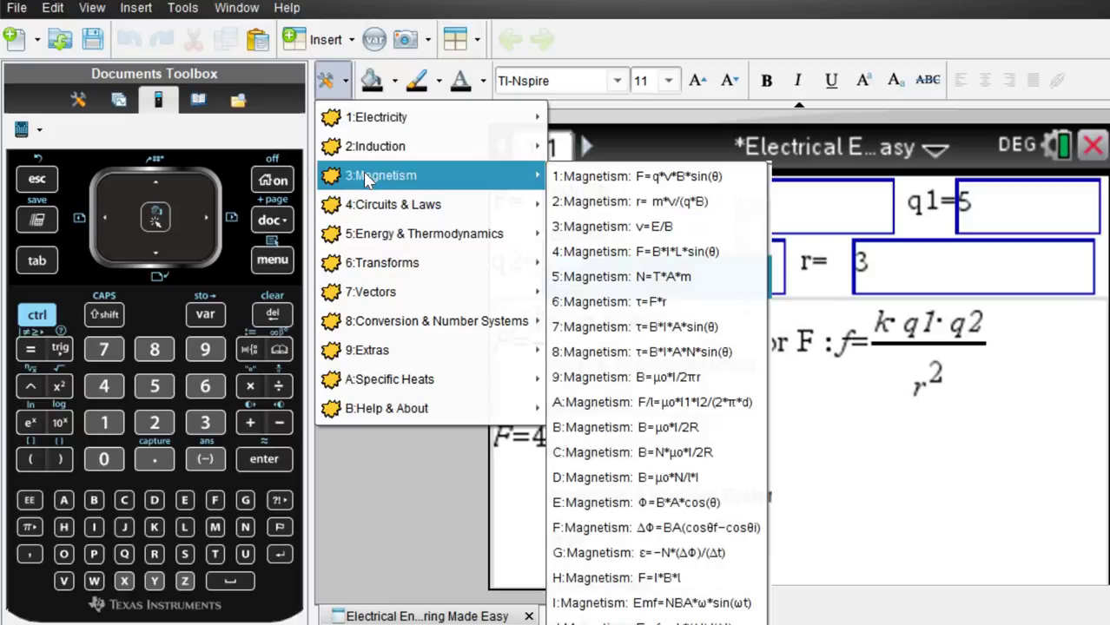
mouse_move(371, 208)
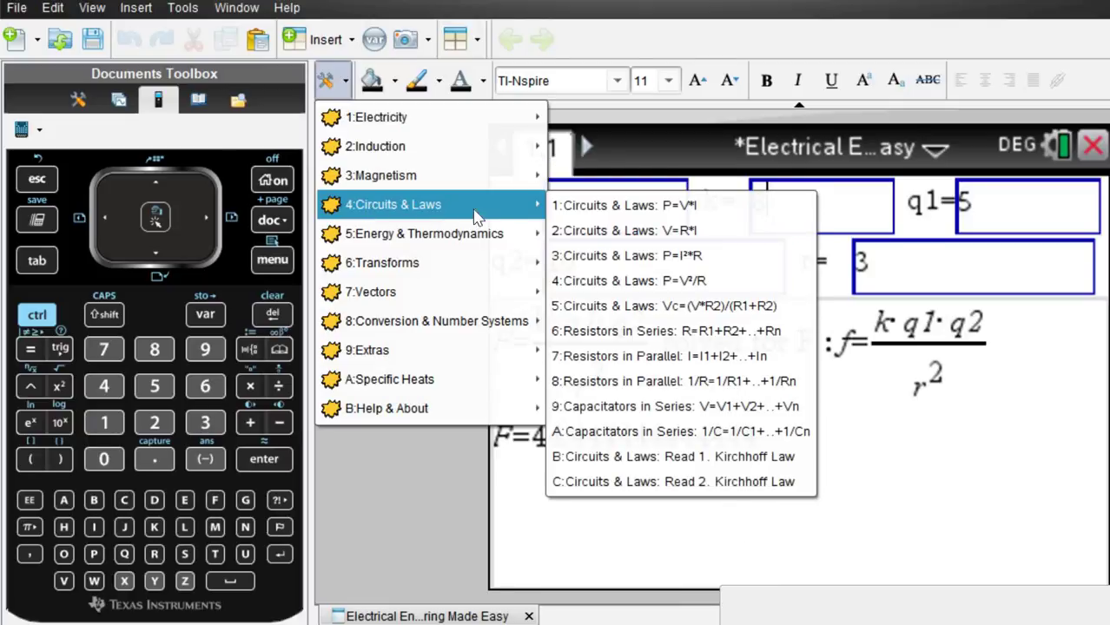
left_click(595, 362)
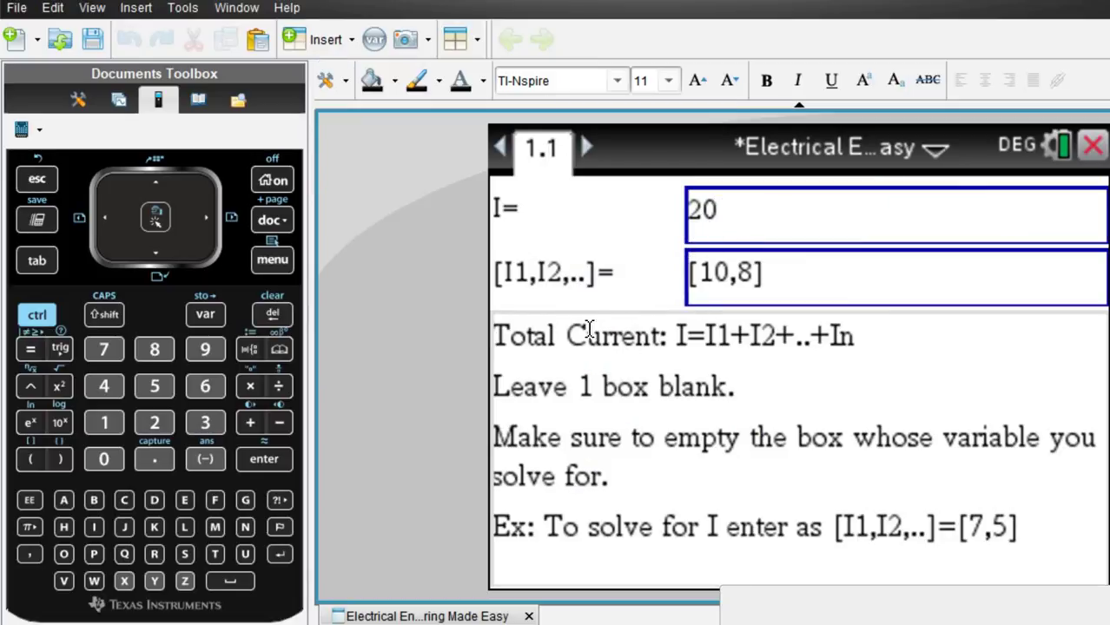
Change the total current I from 20 to 22, giving In=4
double_click(733, 214)
left_click(733, 213)
key("BackSpace")
type("2")
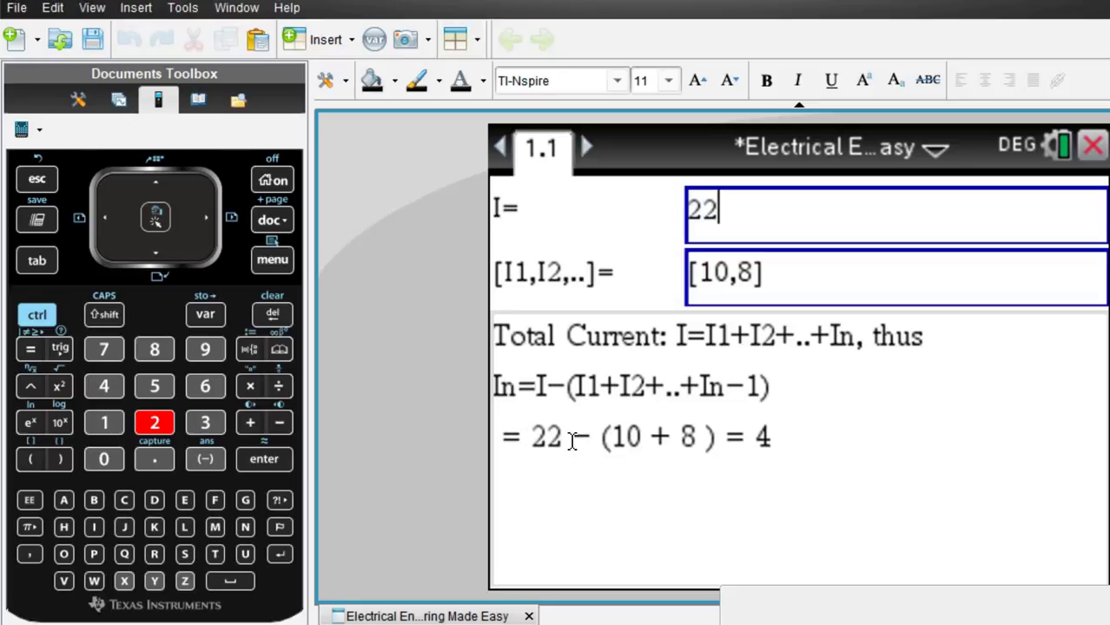
Append 7 and 2 to the current list and change 10 to 1, making [1,8,7,2]
left_click(751, 278)
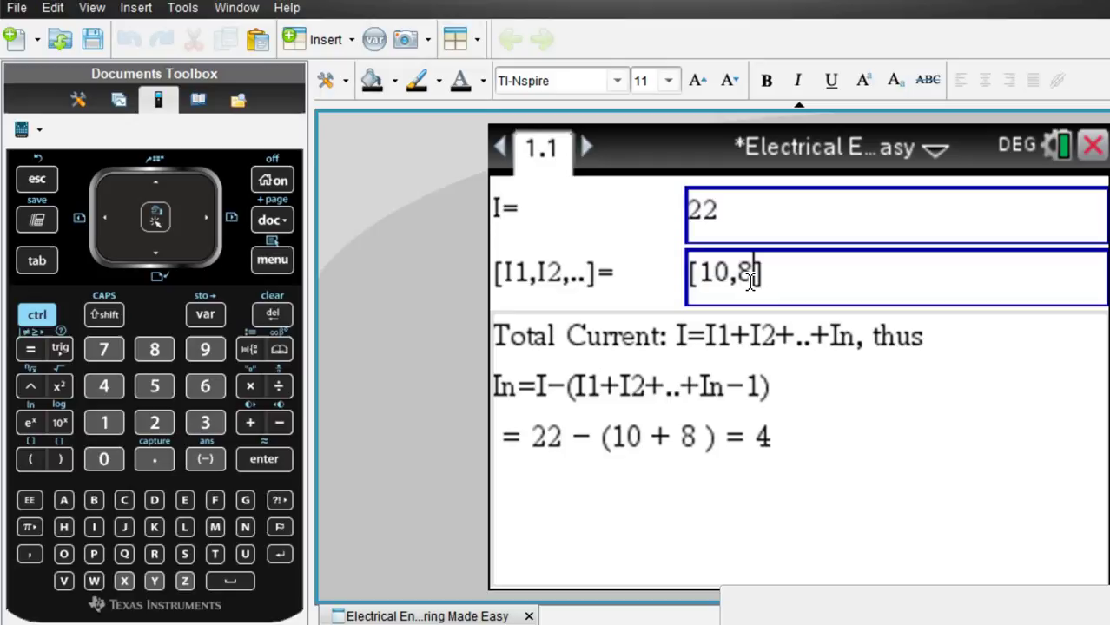
type(",7")
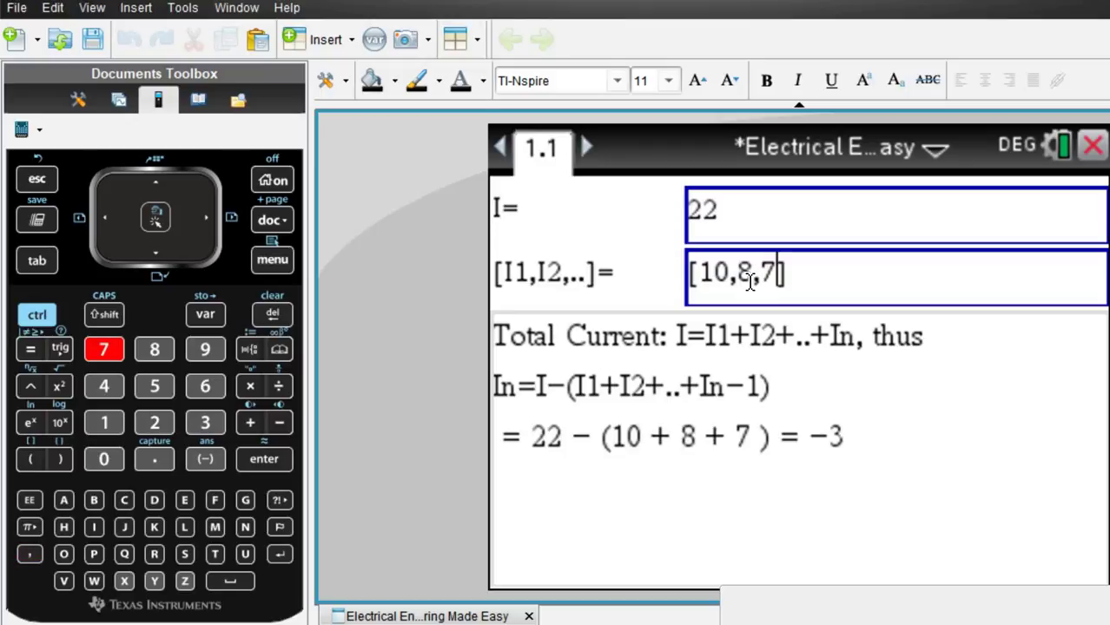
type(",2")
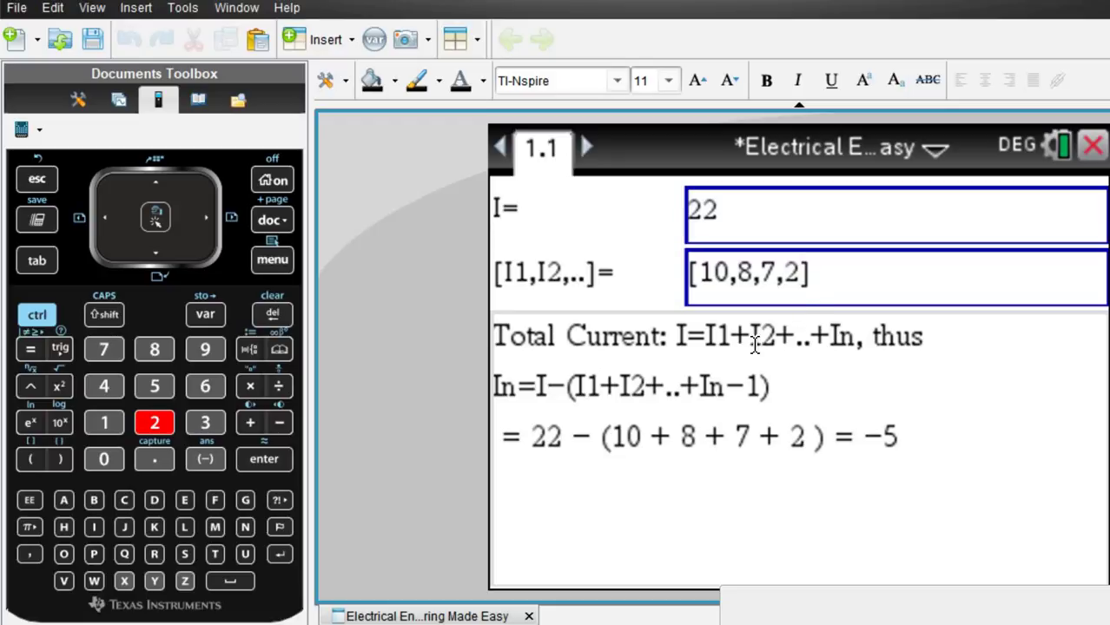
left_click(729, 272)
key("BackSpace")
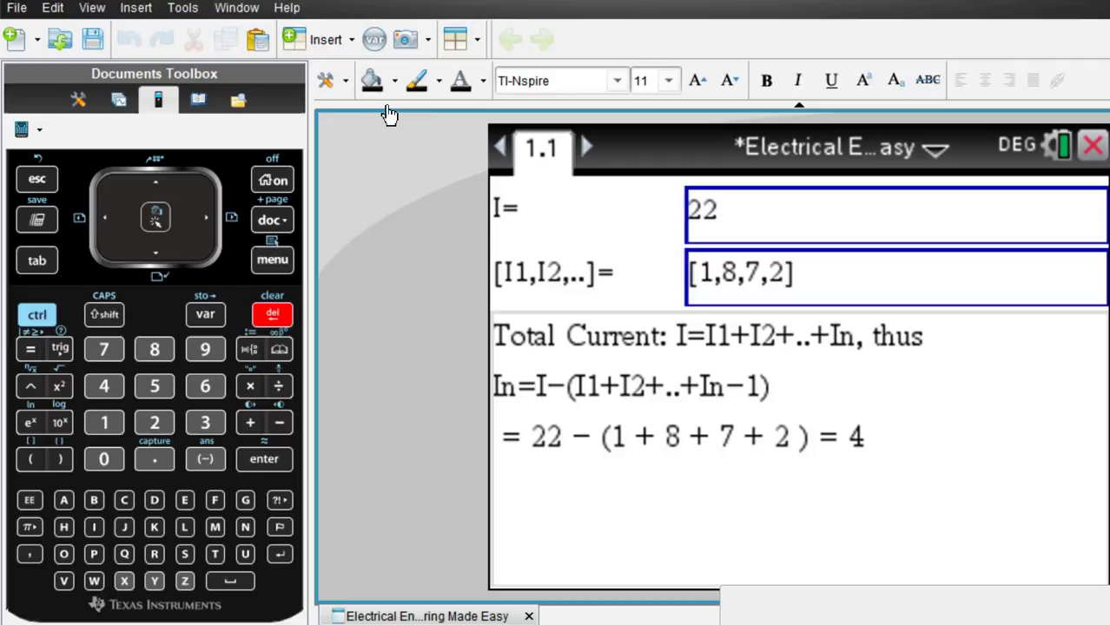
Reopen the topic menu and browse the Transforms submenu to Laplace Transform over [0,∞]
left_click(323, 87)
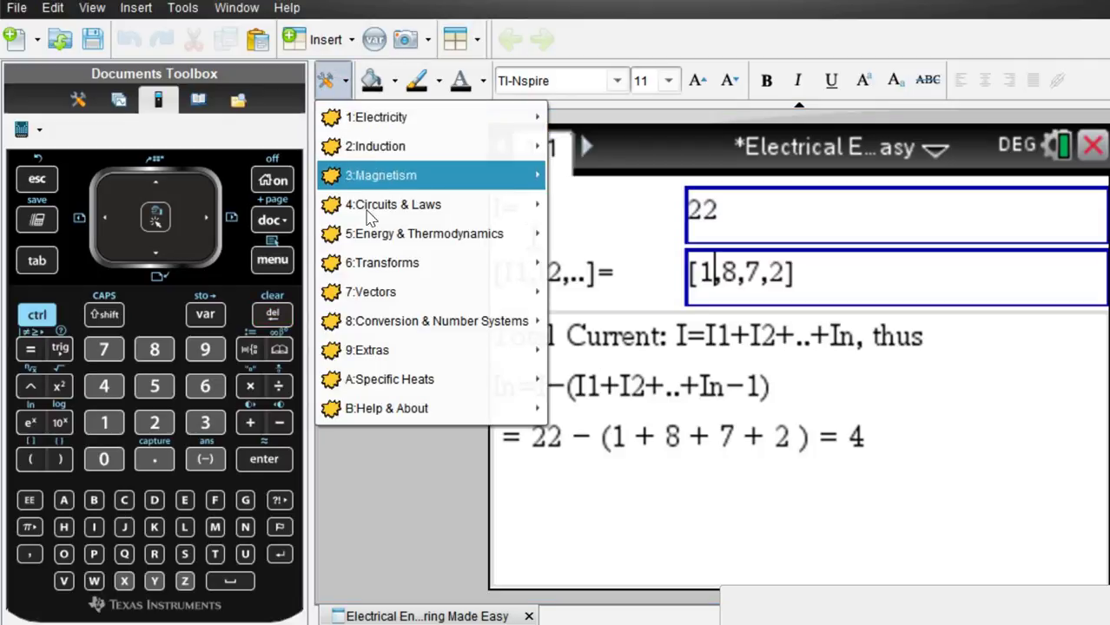
mouse_move(369, 217)
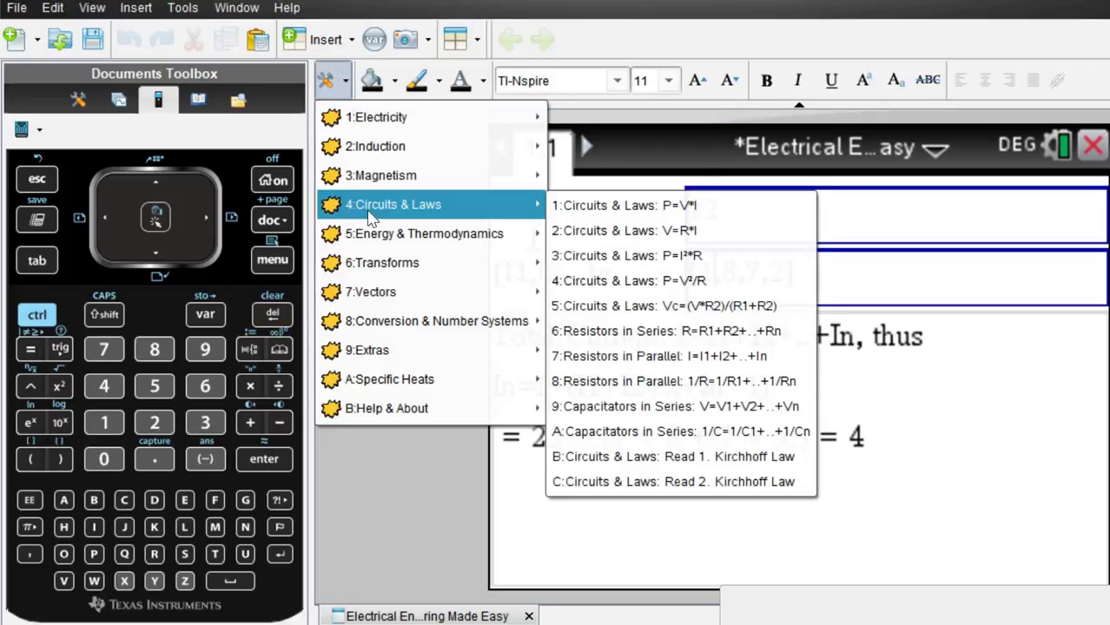
mouse_move(366, 243)
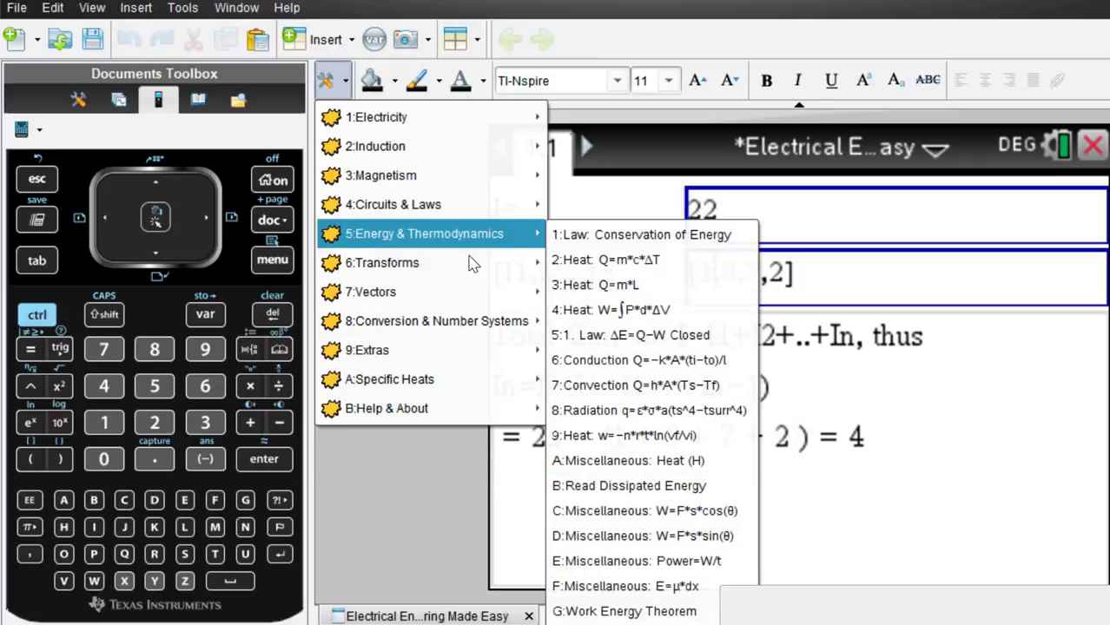
mouse_move(437, 272)
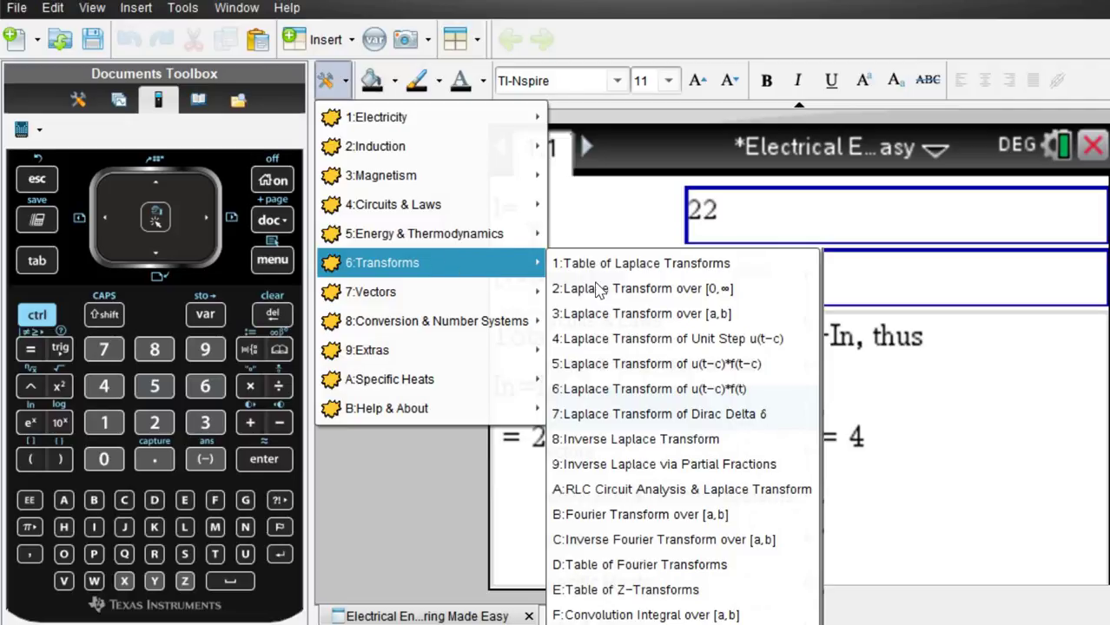
Insert the Laplace Transform over [0,∞] tool and compute the transform of sin(t)
left_click(607, 295)
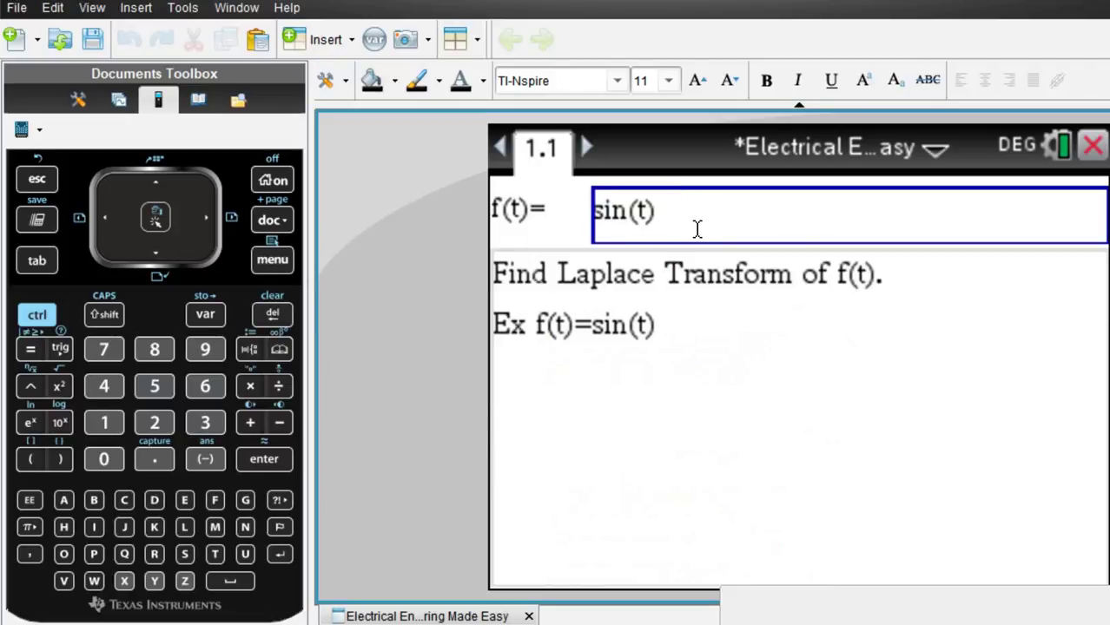
key("Left")
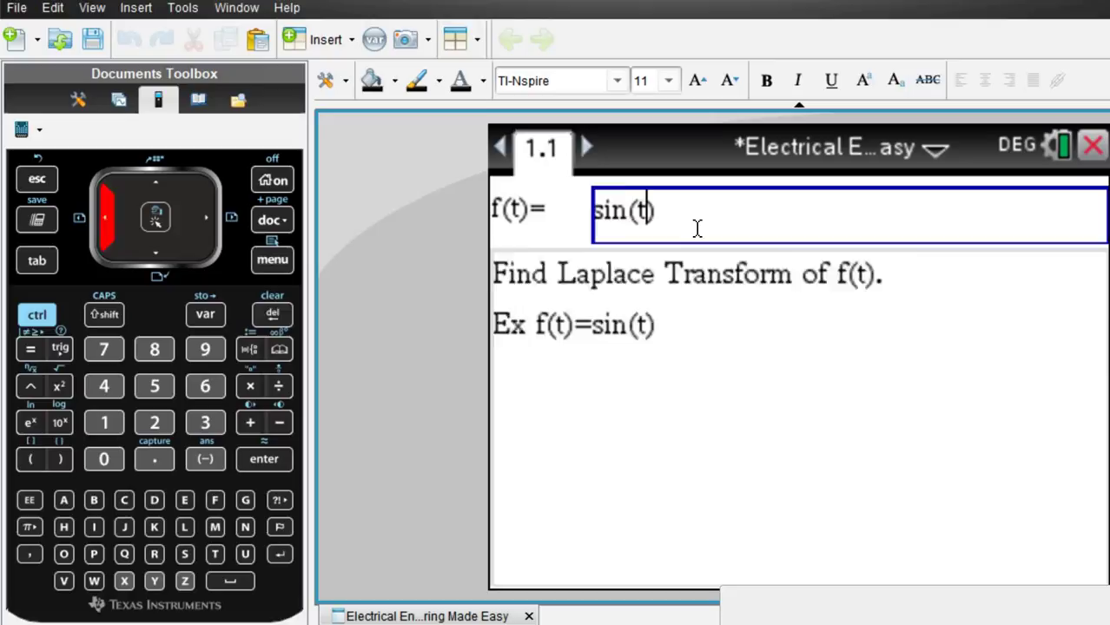
key("BackSpace")
type("t")
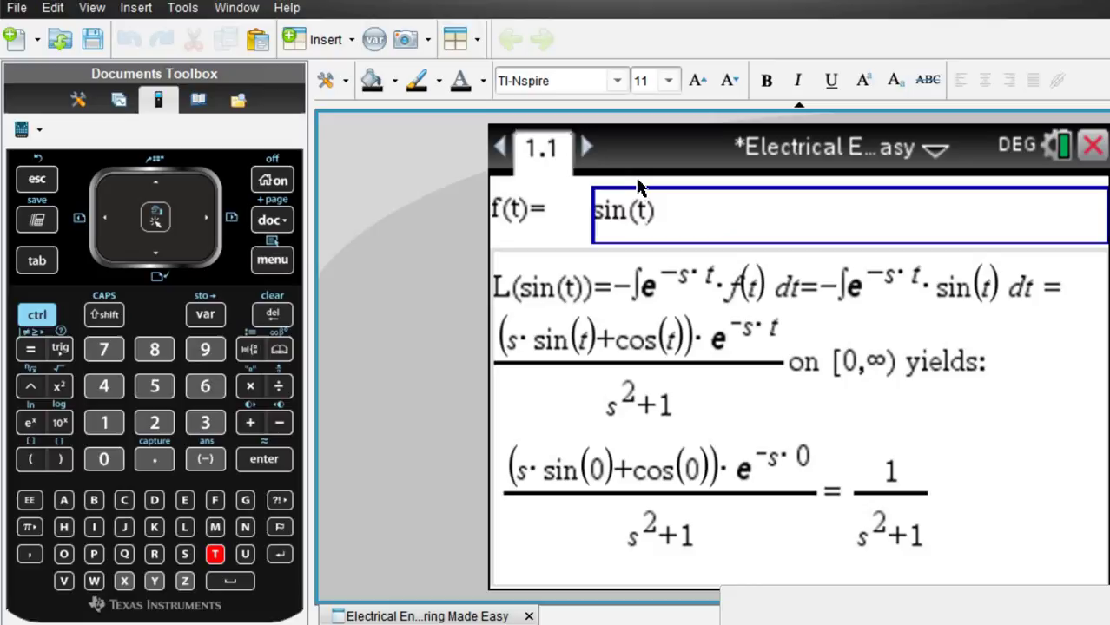
Try sin(3t), giving 3/(s²+9), then restore sin(t) for 1/(s²+1)
key("Left")
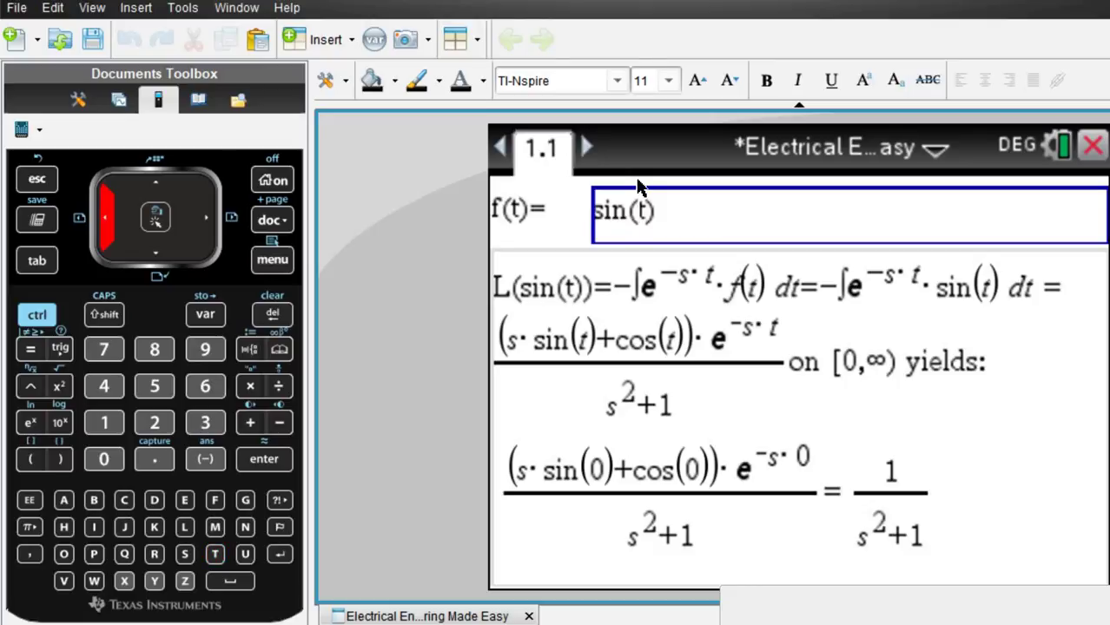
type("3")
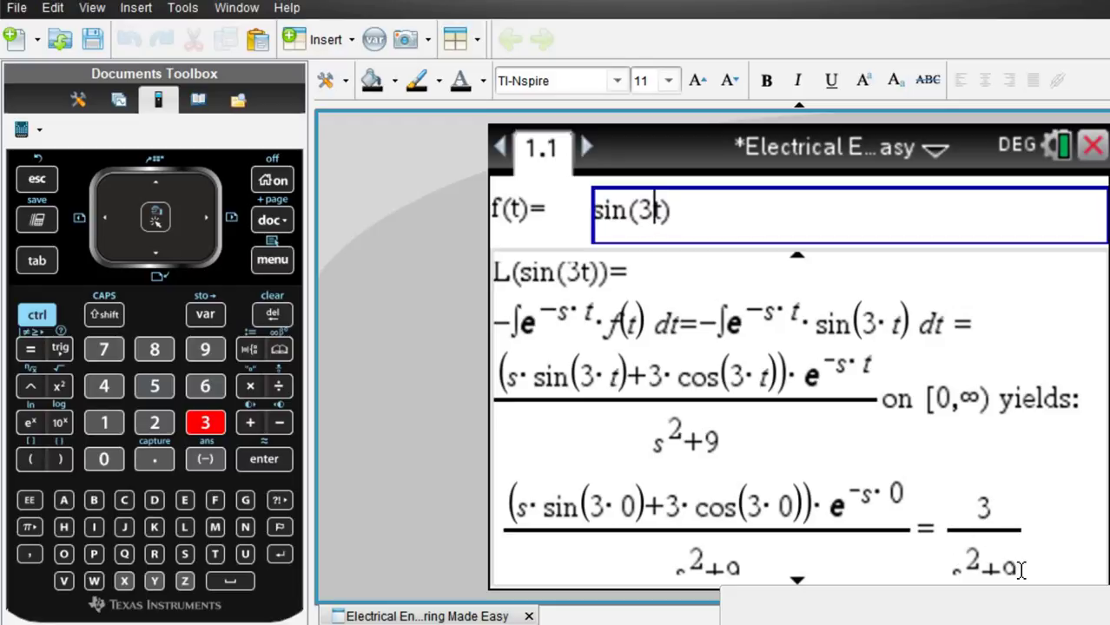
key("BackSpace")
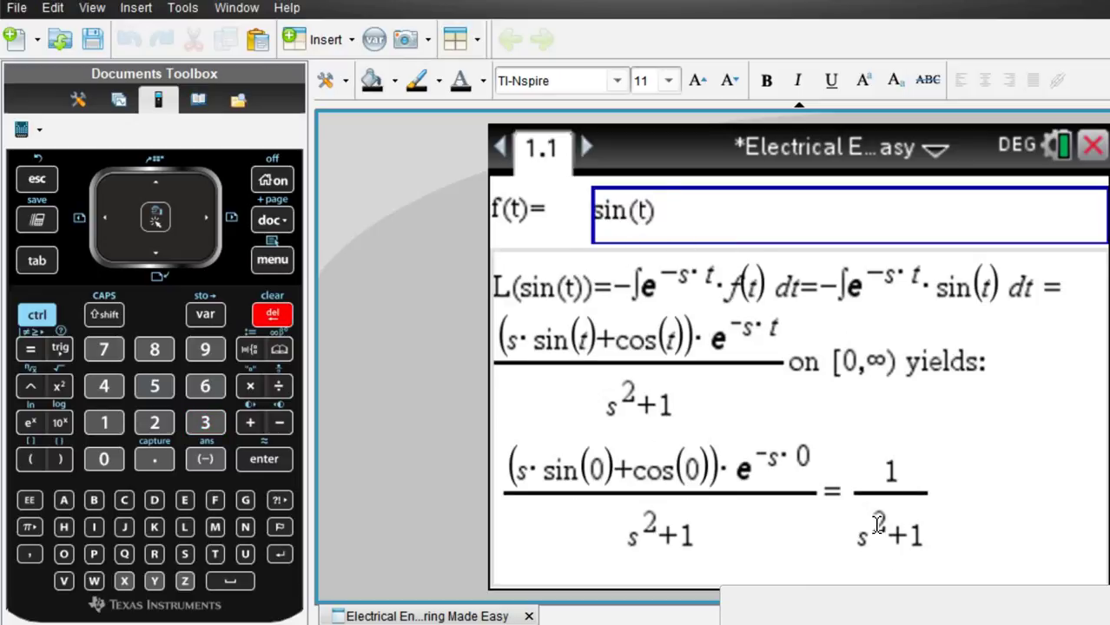
left_click(330, 82)
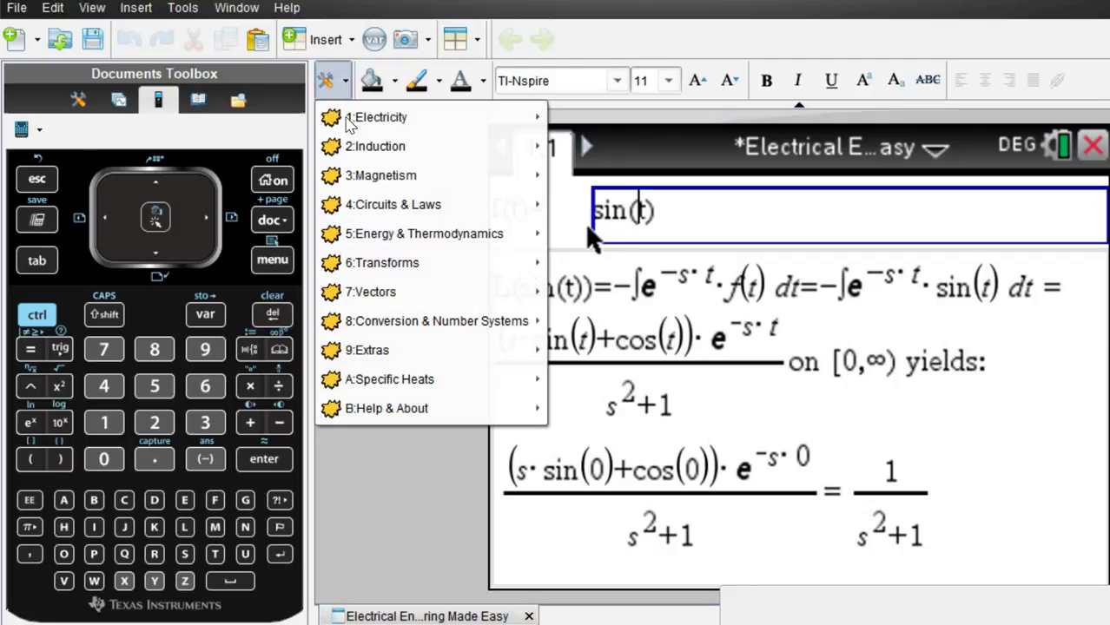
Open the Find Cross Product calculator and change vector A's last component from 3 to 6
mouse_move(374, 297)
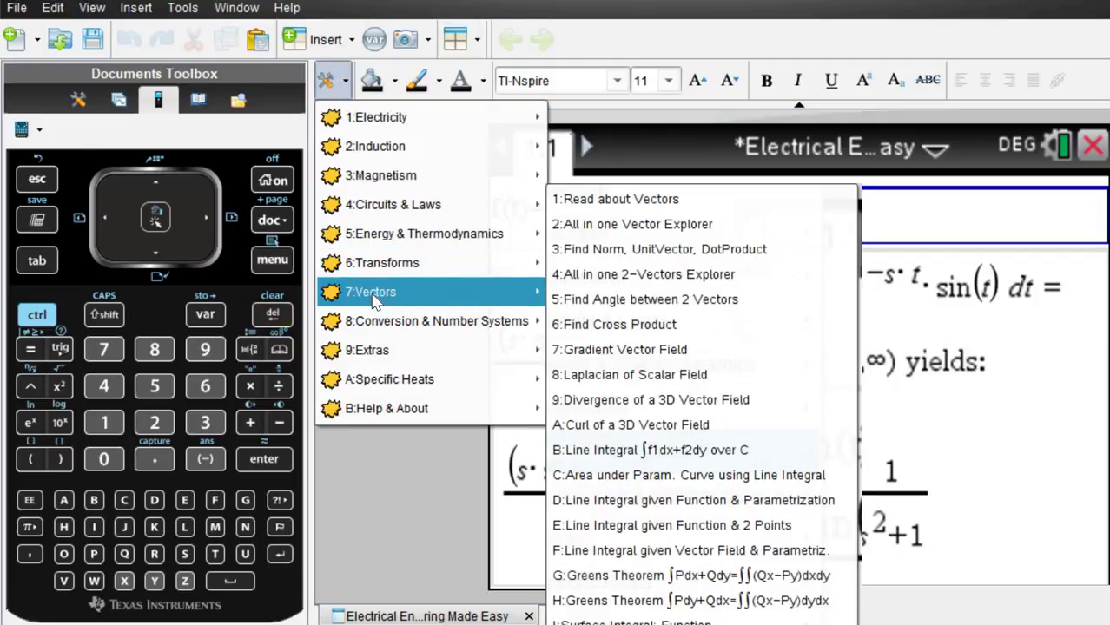
left_click(601, 326)
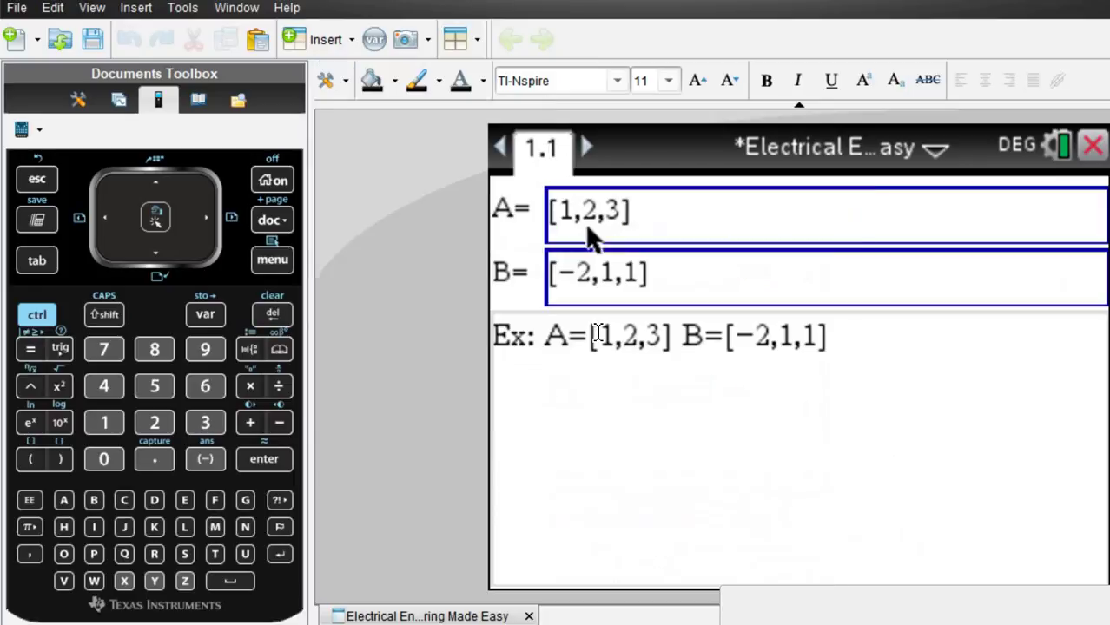
left_click(619, 217)
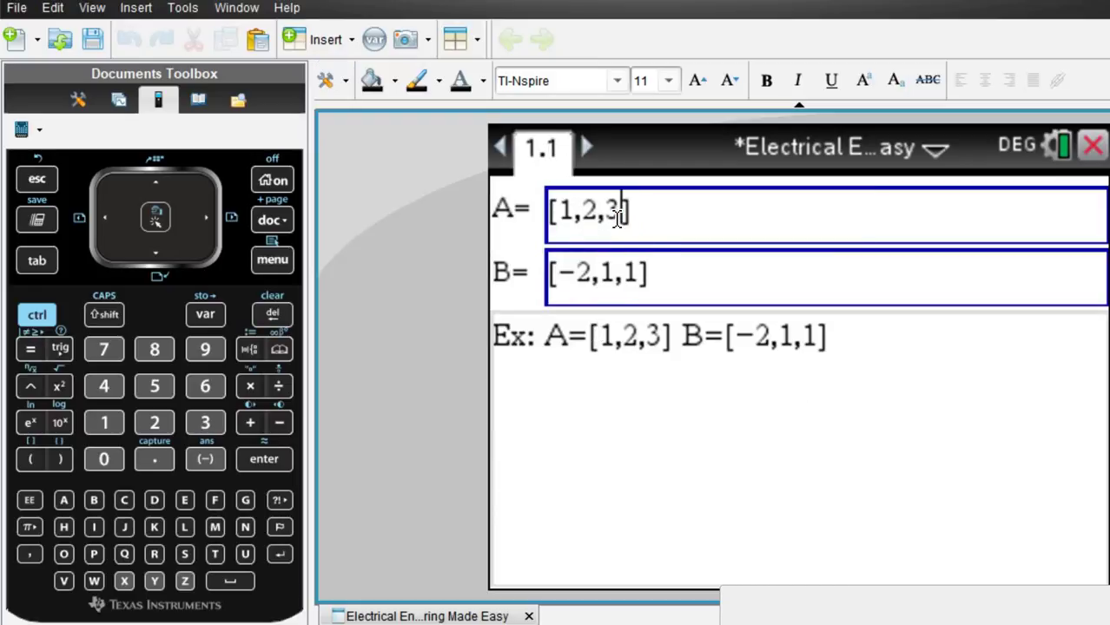
key("BackSpace")
type("6")
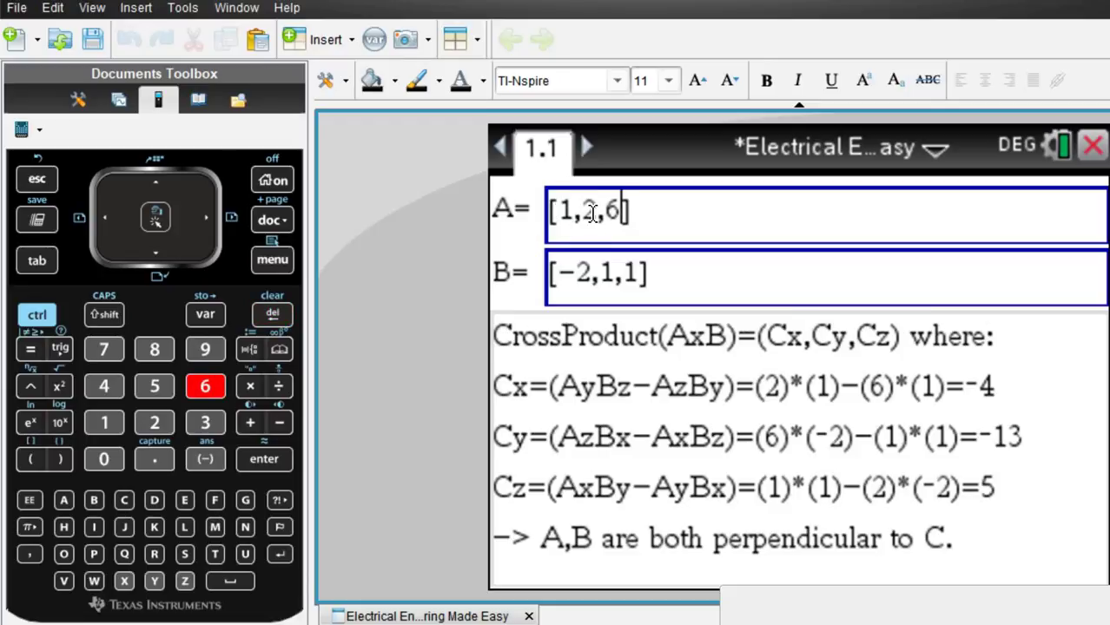
left_click(643, 436)
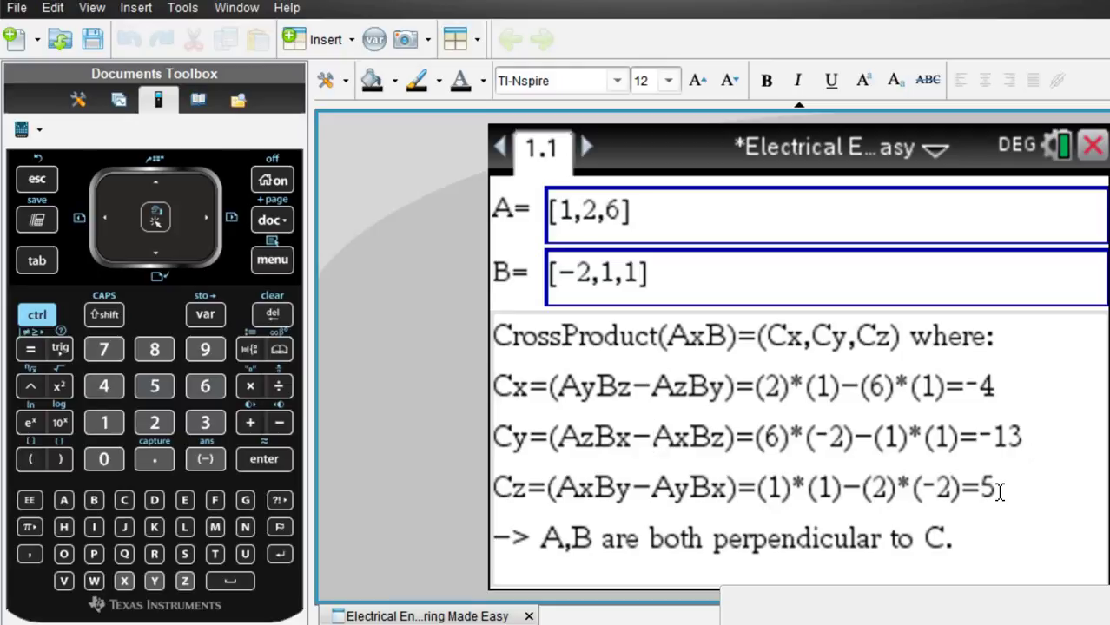
Change B's middle component from 1 to 8, giving Cx=-46, Cy=-13, Cz=12
left_click(616, 278)
key("BackSpace")
type("8")
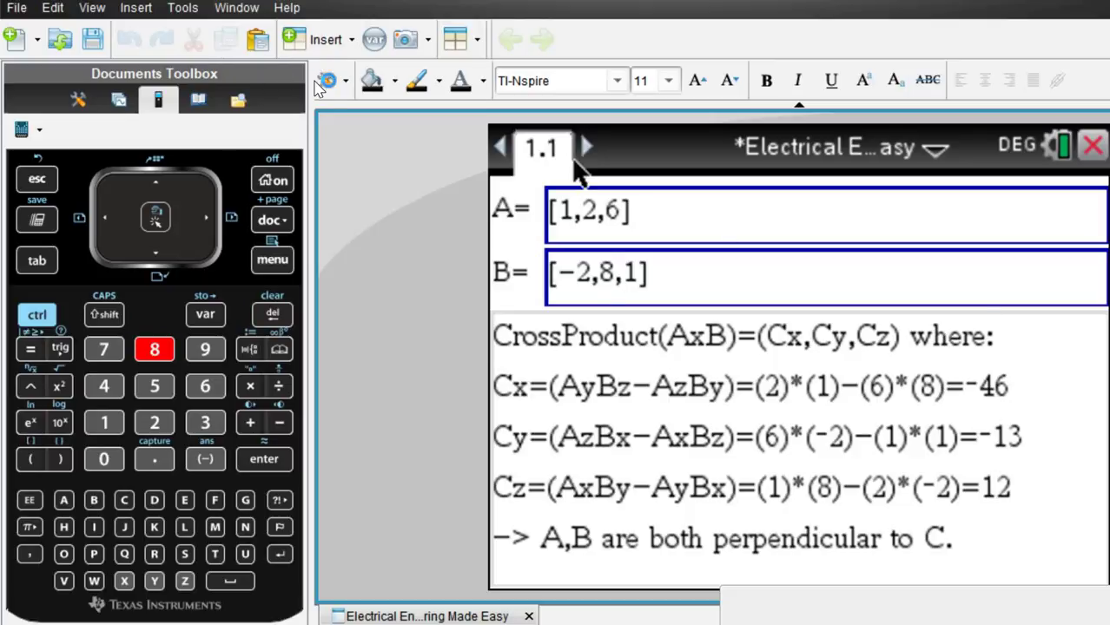
left_click(327, 84)
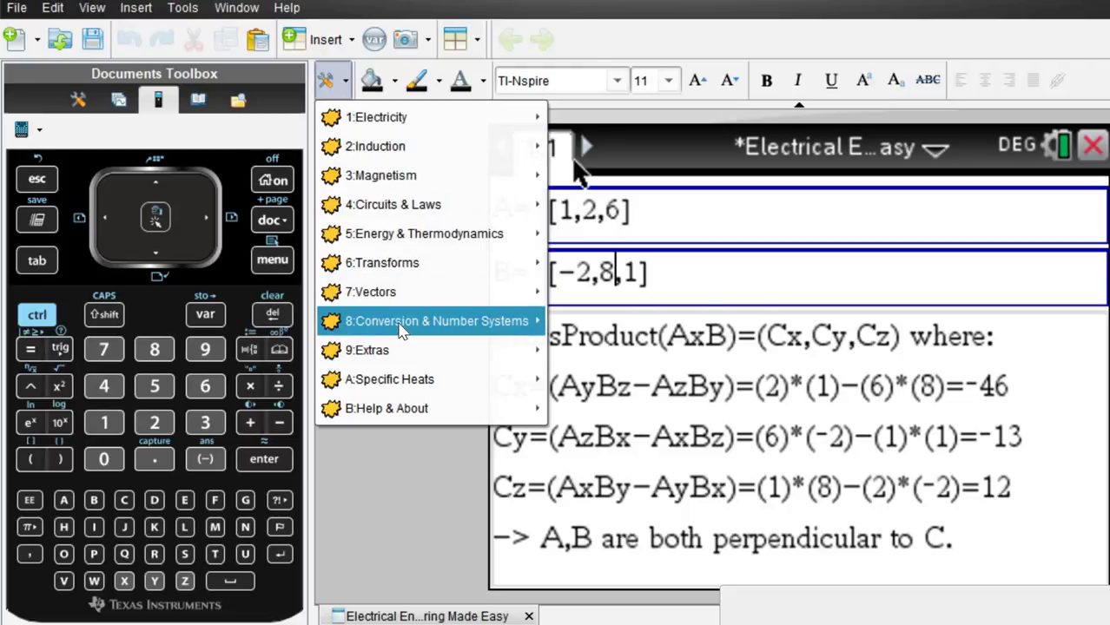
Open the Base 10, 2, 16 Converter and convert decimal 56
mouse_move(401, 330)
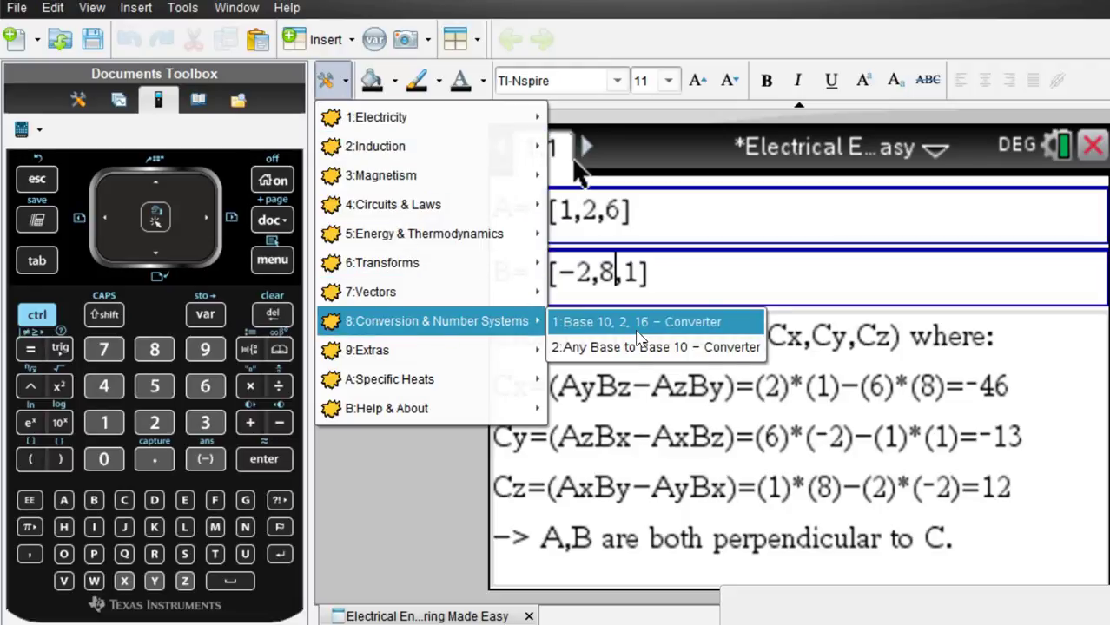
left_click(636, 327)
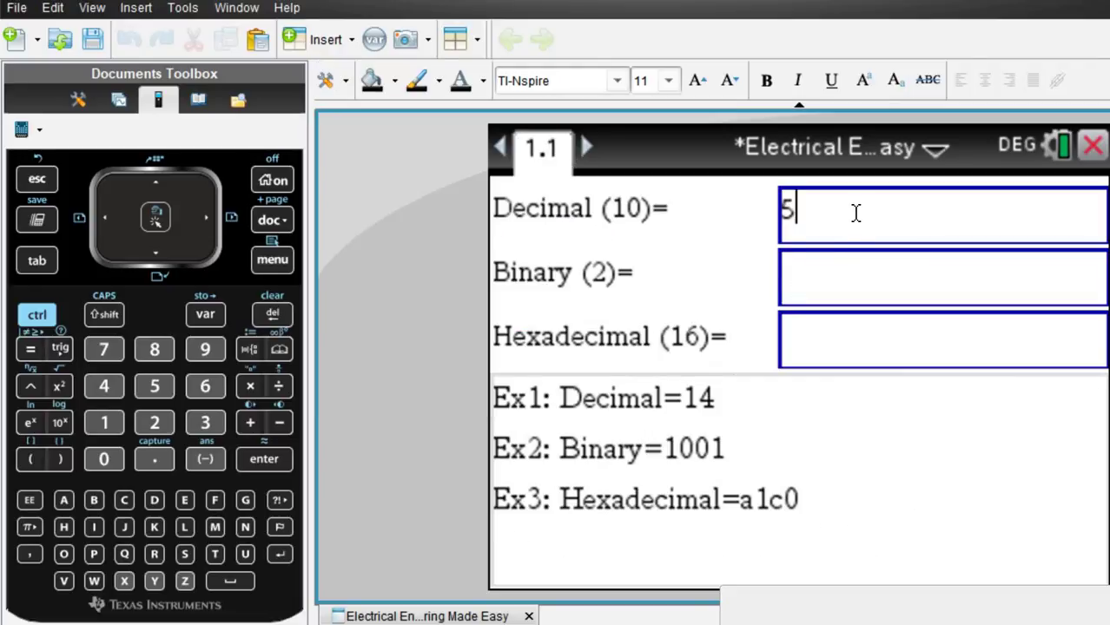
key("BackSpace")
type("56")
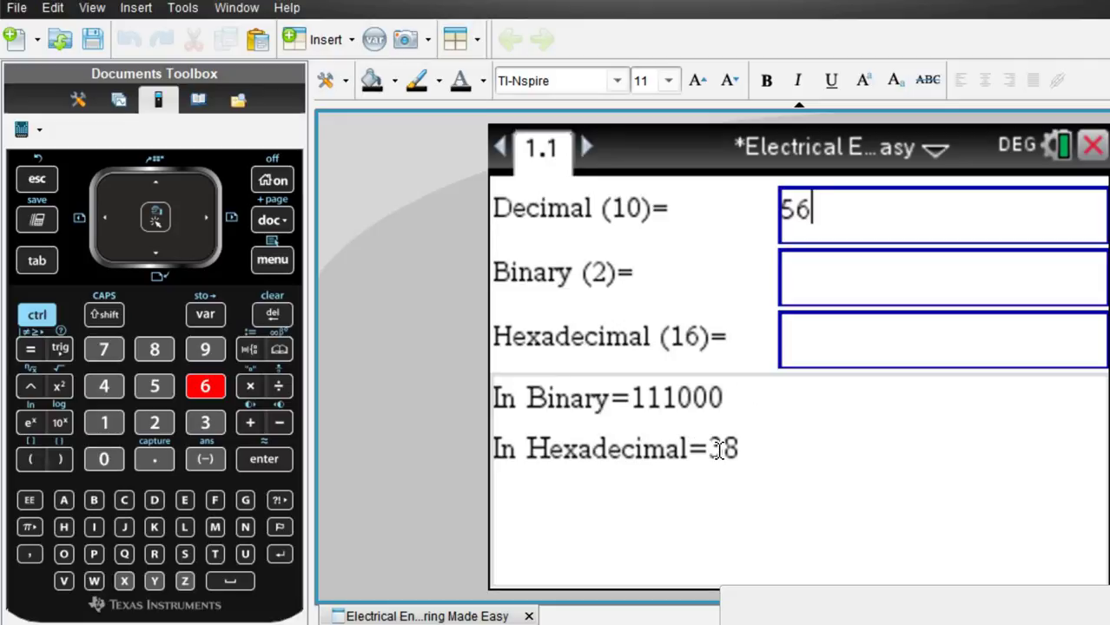
Change the decimal value to 17, yielding binary 10001 and hexadecimal 11
key("BackSpace")
key("BackSpace")
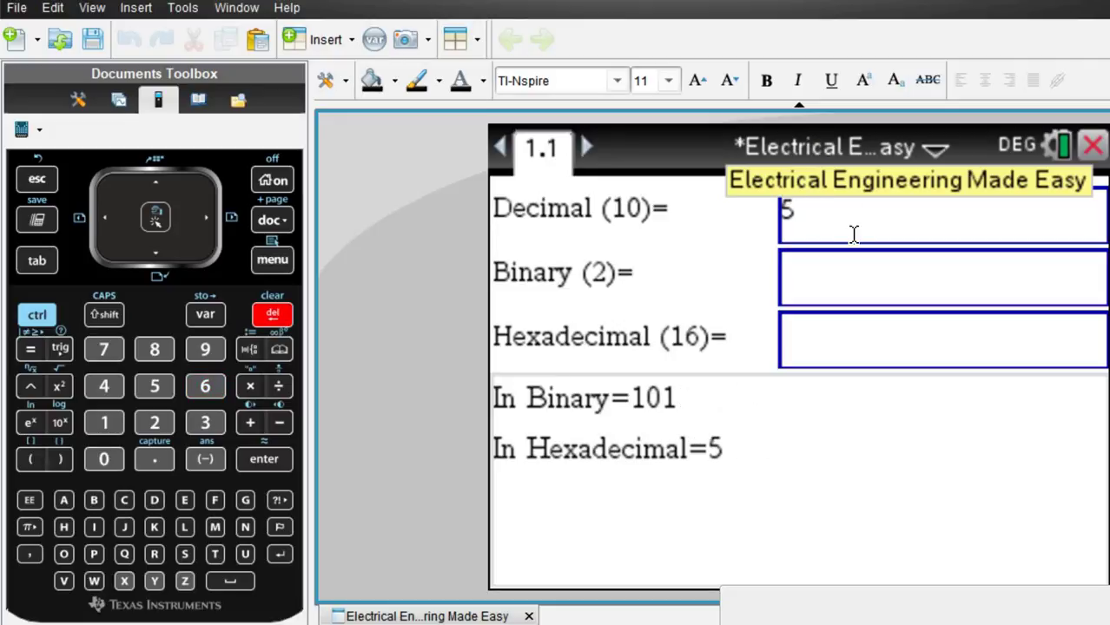
type("17")
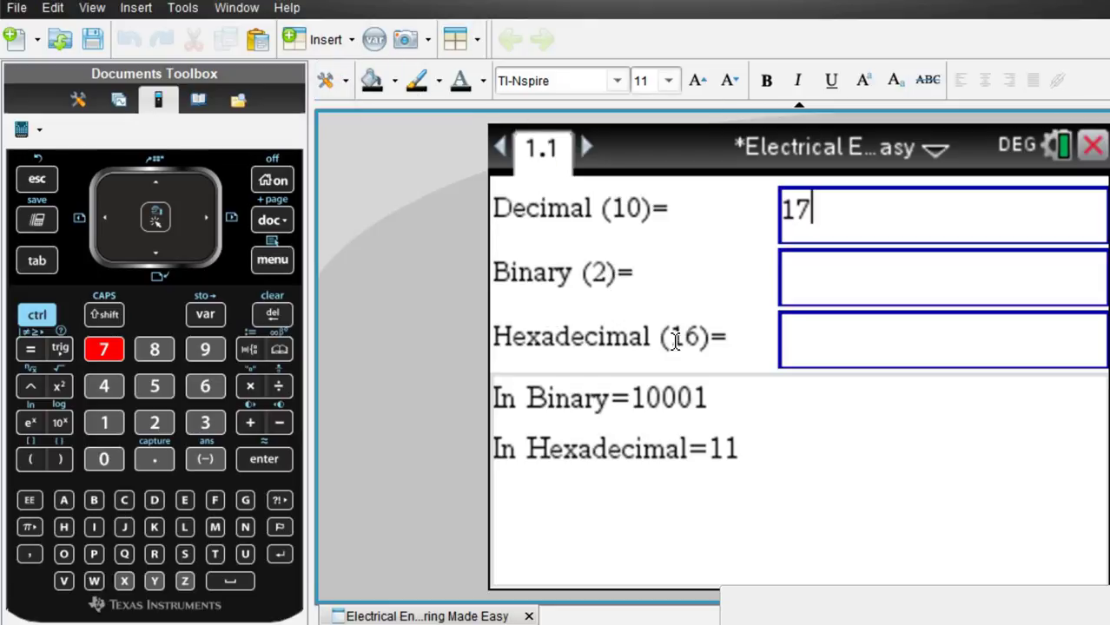
left_click(325, 81)
mouse_move(532, 332)
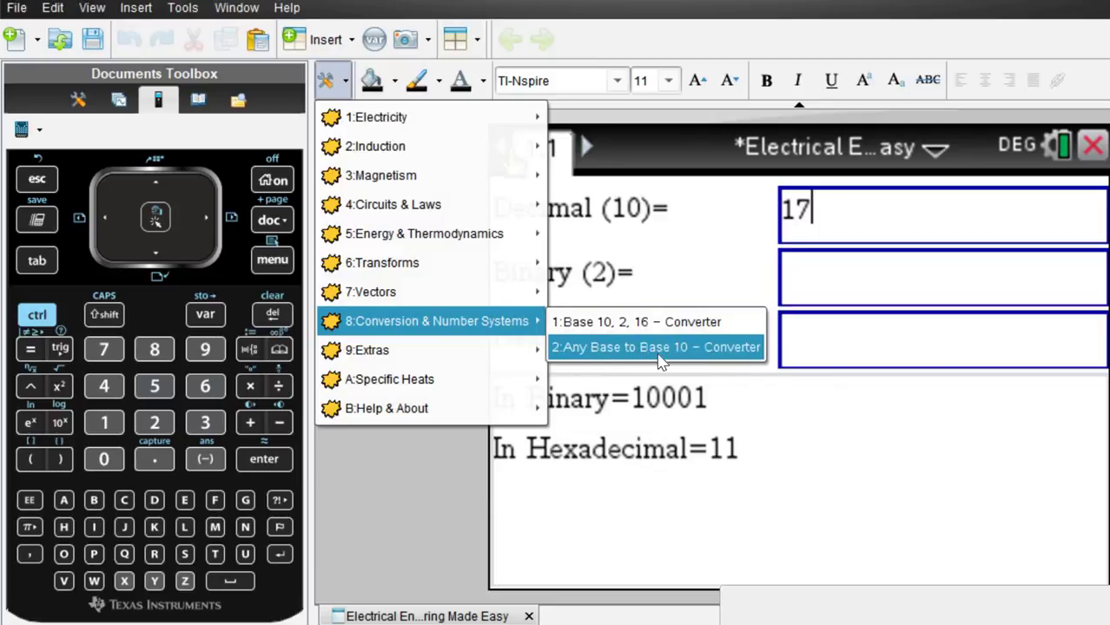
Open the Periodic Table of Elements lookup and enter the symbol He
mouse_move(439, 357)
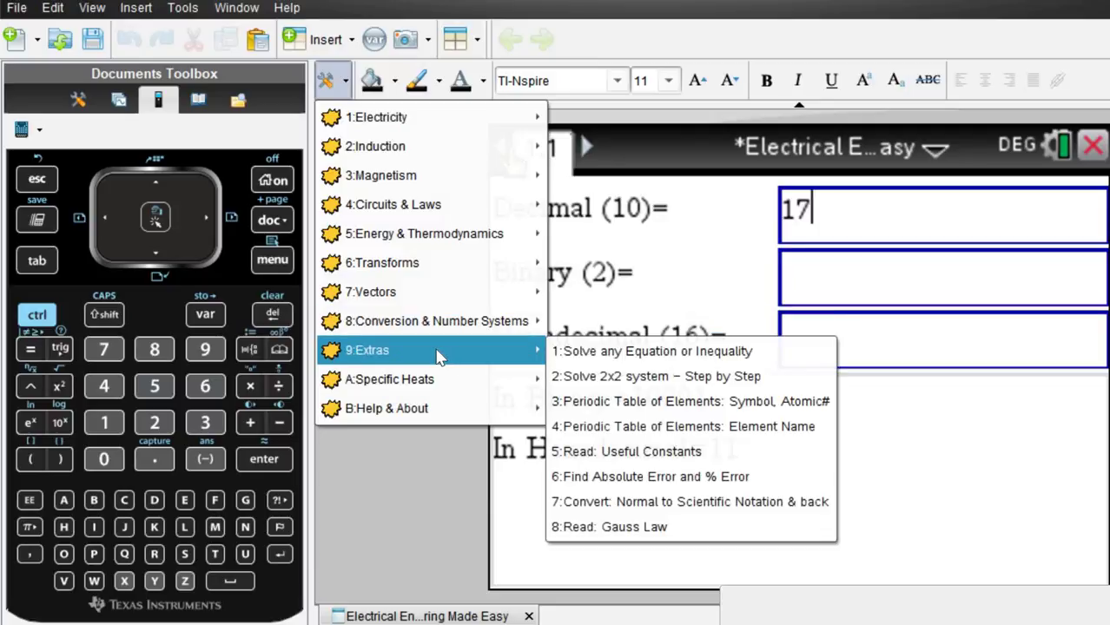
left_click(610, 408)
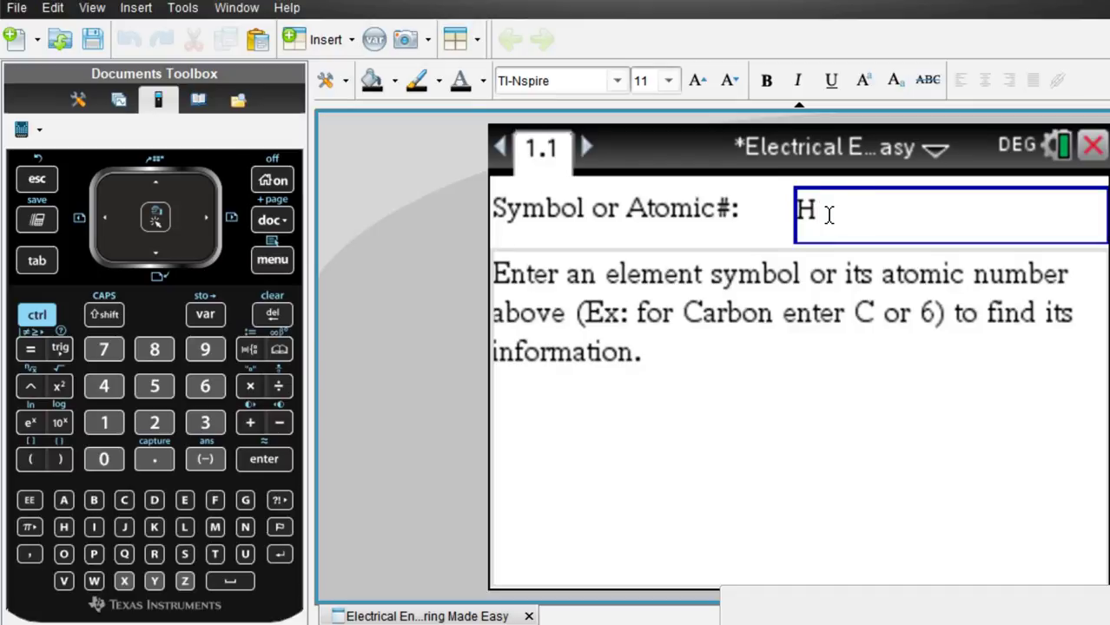
type("e")
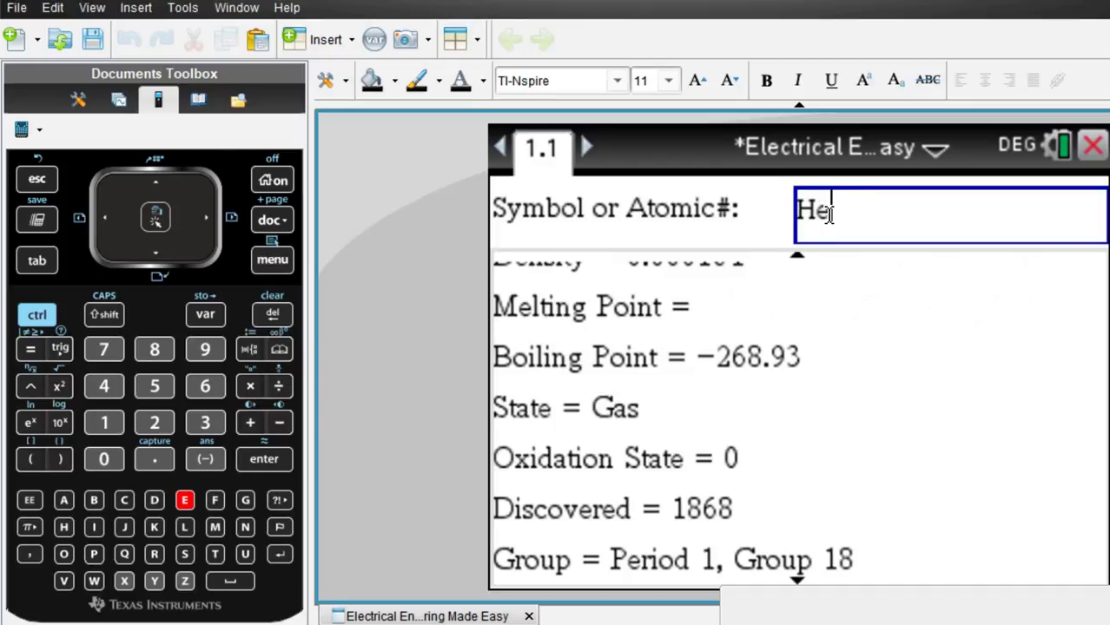
Step through helium's details, from symbol and atomic weight down to Group 18
left_click(677, 395)
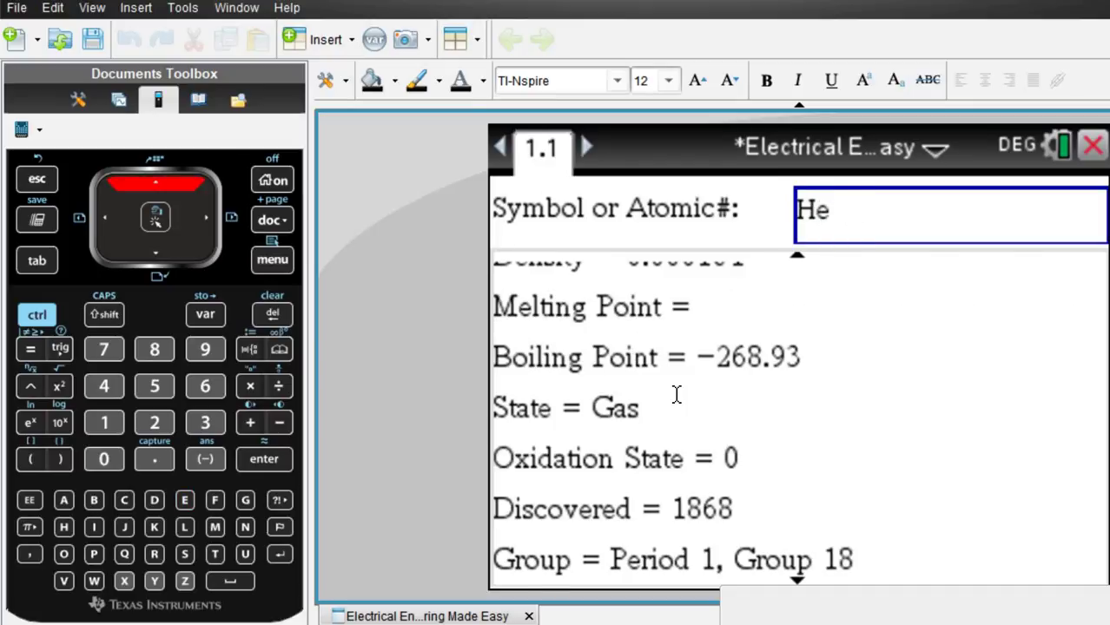
key("Up")
key("Up")
key("Up")
key("Up")
key("Up")
key("Up")
key("Up")
key("Up")
key("Up")
key("Up")
key("Down")
key("Down")
key("Down")
key("Down")
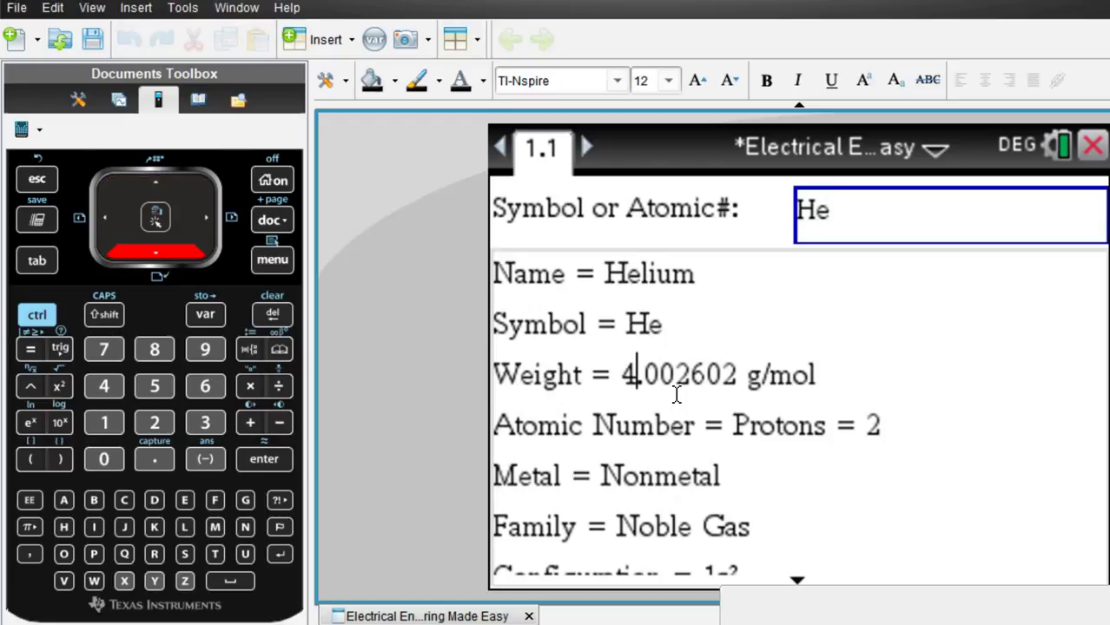
key("Up")
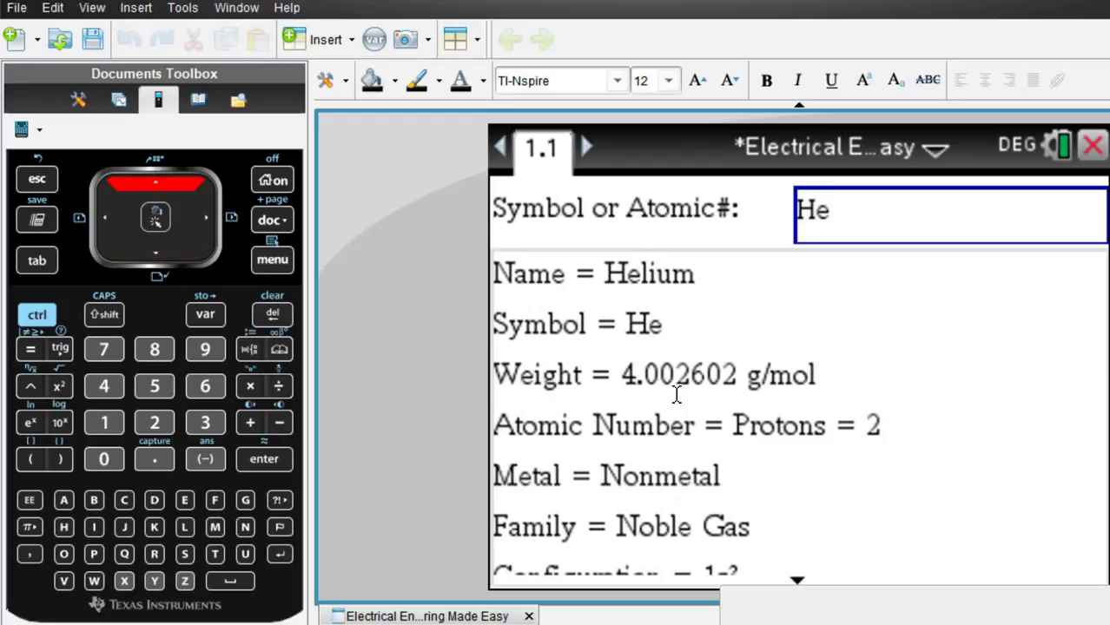
key("Down")
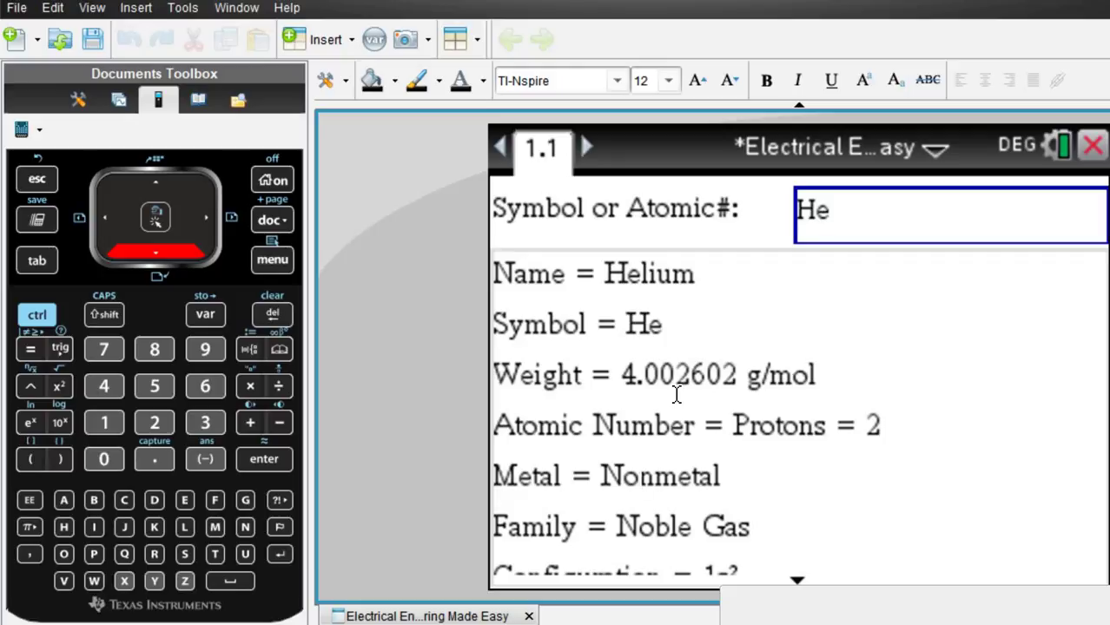
key("Down")
key("Down")
key("Down")
key("Down")
key("Down")
key("Down")
key("Down")
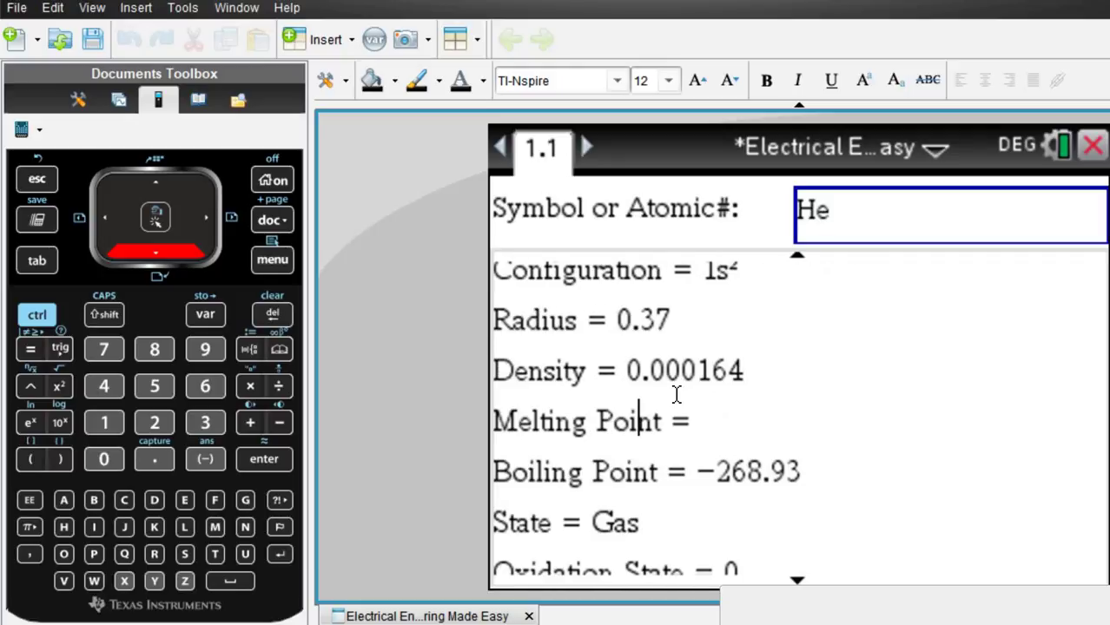
key("Down")
key("Down")
key("Down")
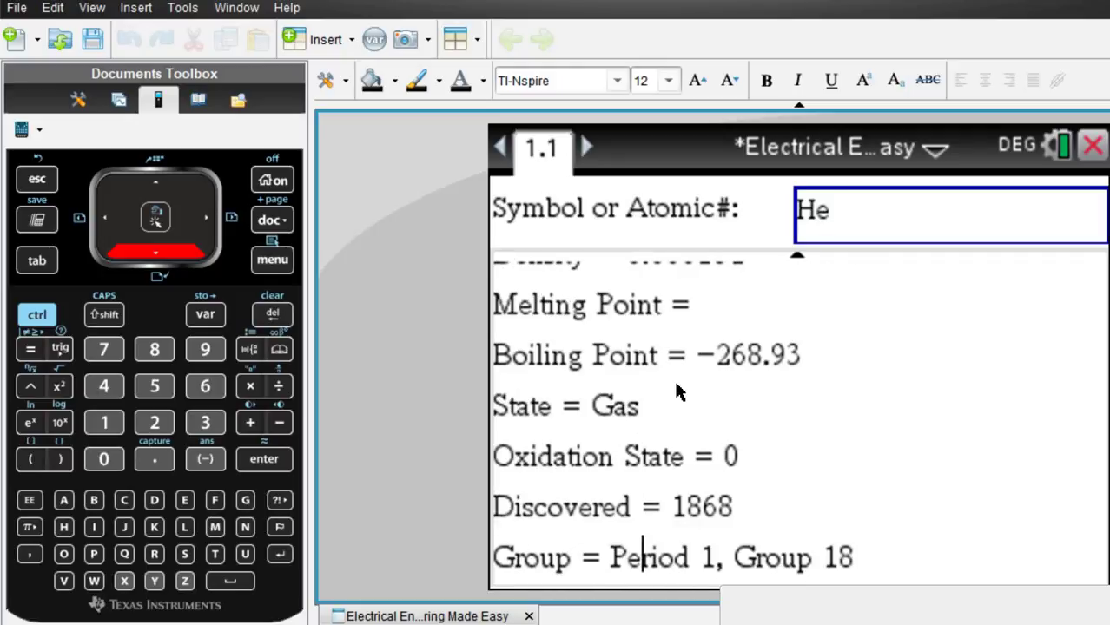